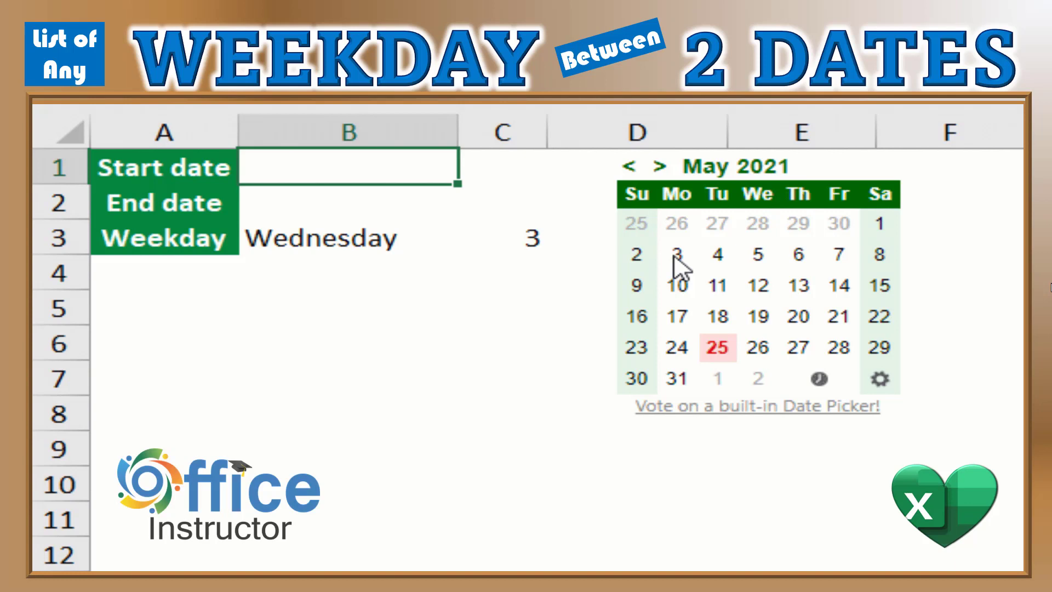
Enter 06-Jul-21 as the start date in cell B1 using the calendar, overwriting the existing date
{"action": "left_click", "coordinate": [661, 167]}
{"action": "left_click", "coordinate": [662, 167]}
{"action": "left_click", "coordinate": [662, 168]}
{"action": "left_click", "coordinate": [630, 167]}
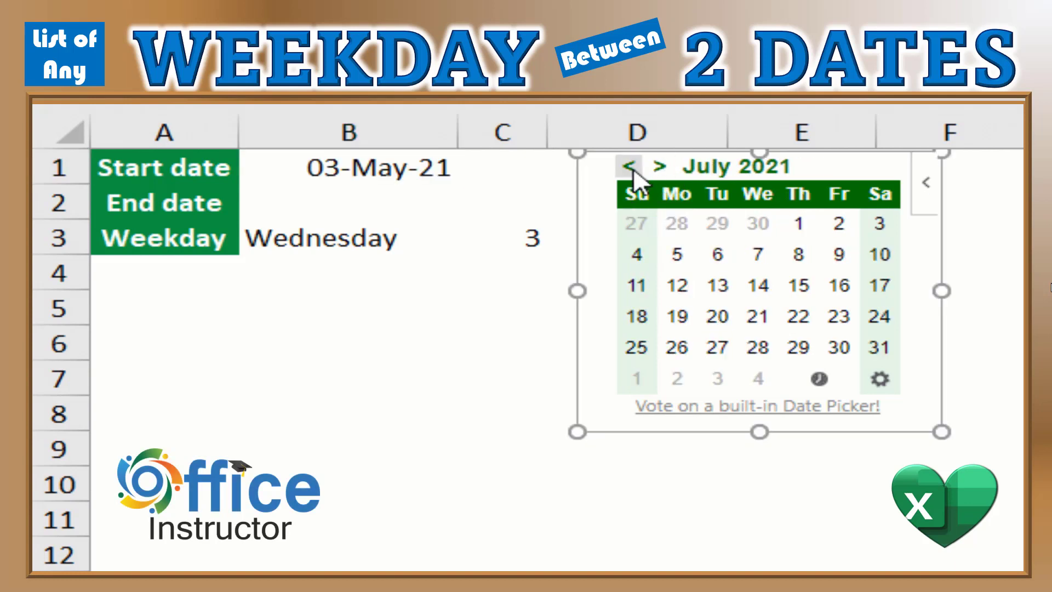
{"action": "left_click", "coordinate": [716, 256]}
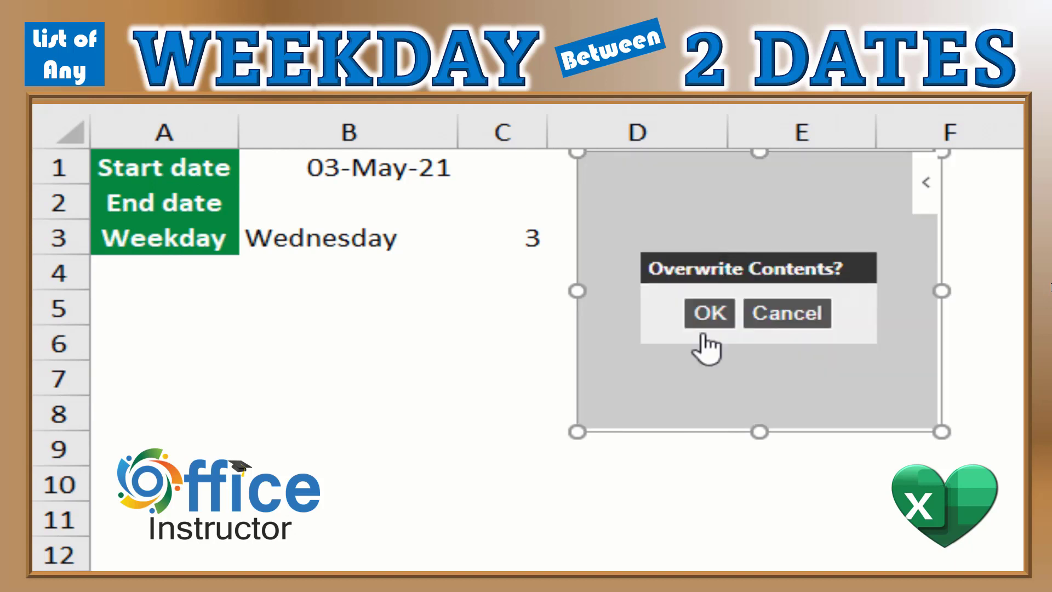
{"action": "left_click", "coordinate": [694, 325]}
Enter 18-Aug-21 as the end date in cell B2 using the calendar
{"action": "left_click", "coordinate": [380, 198]}
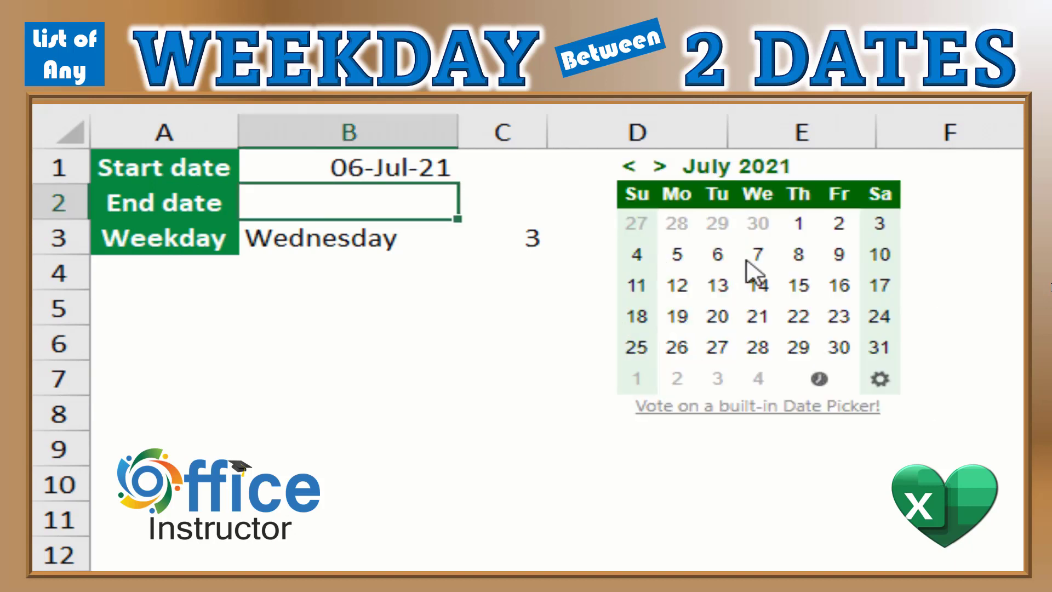
{"action": "left_click", "coordinate": [659, 166]}
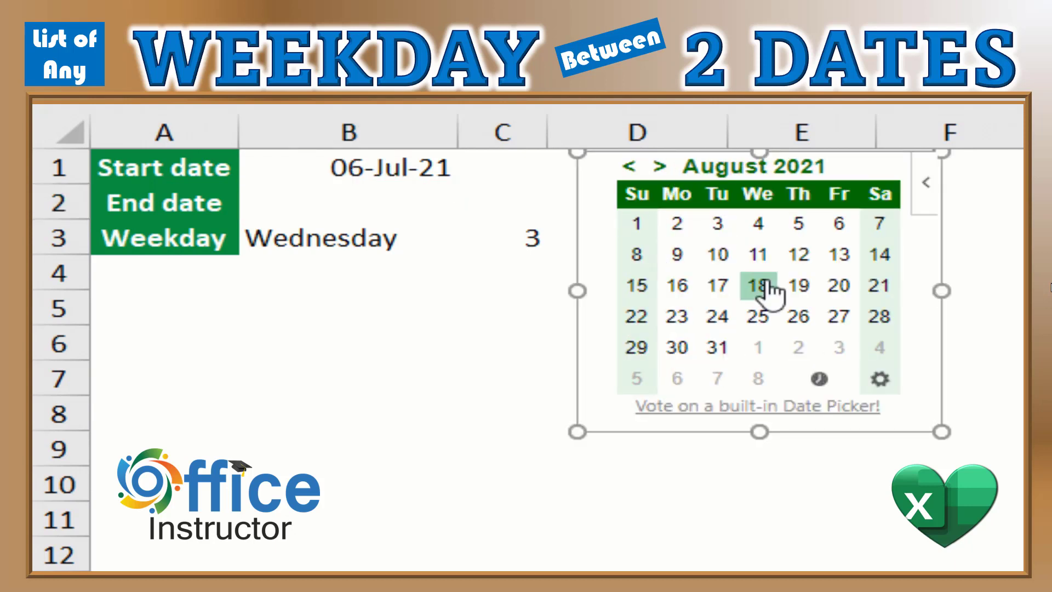
{"action": "left_click", "coordinate": [761, 286]}
Choose a weekday from the list in the Weekday cell B3
{"action": "left_click", "coordinate": [353, 238]}
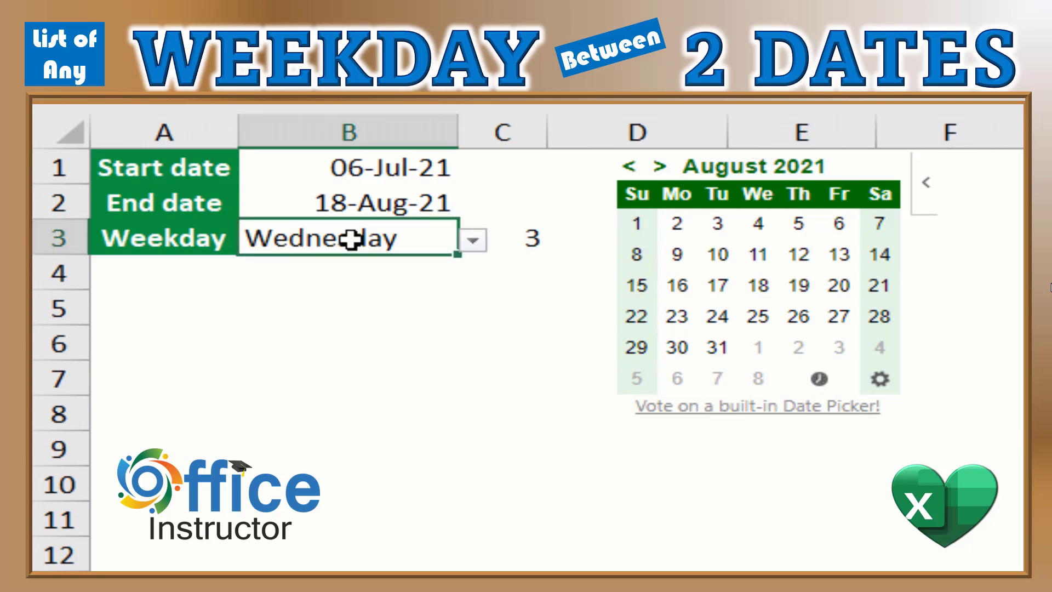
{"action": "left_click", "coordinate": [473, 240]}
{"action": "left_click", "coordinate": [323, 282]}
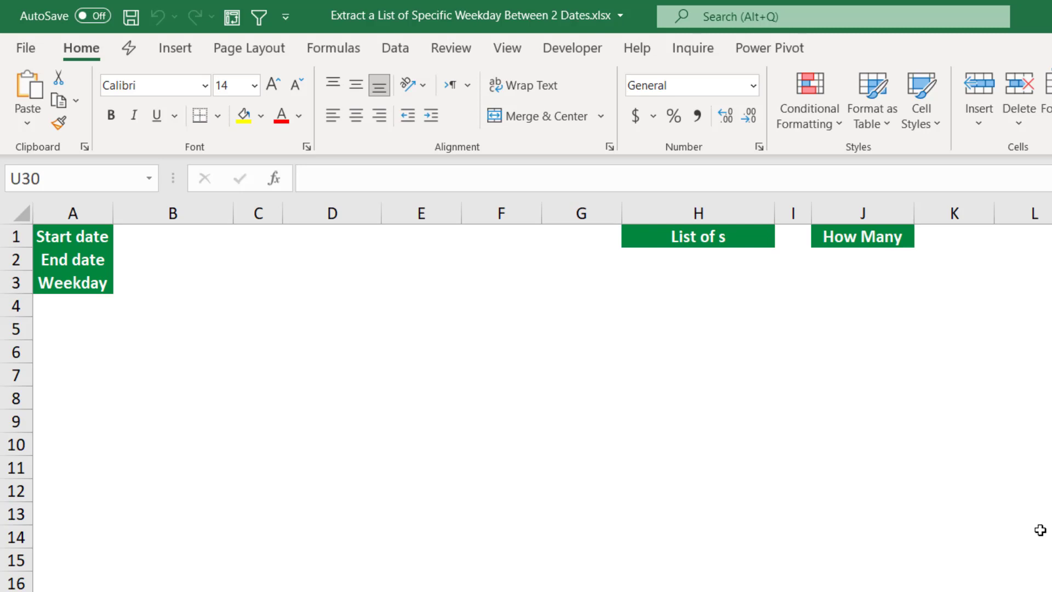
Search the Office Add-ins store for "date Picker"
{"action": "left_click", "coordinate": [192, 54]}
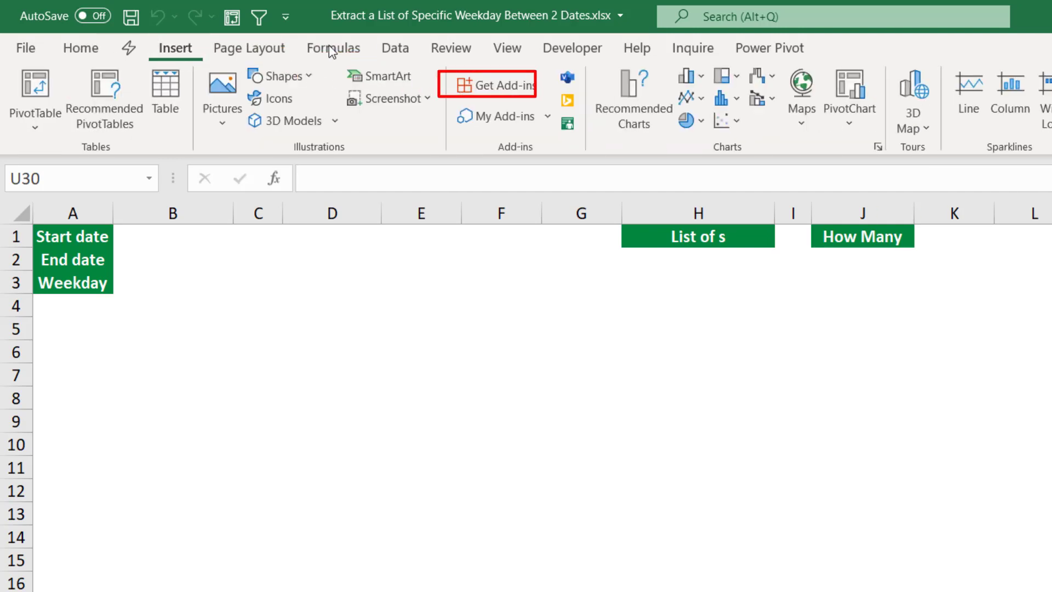
{"action": "left_click", "coordinate": [502, 84]}
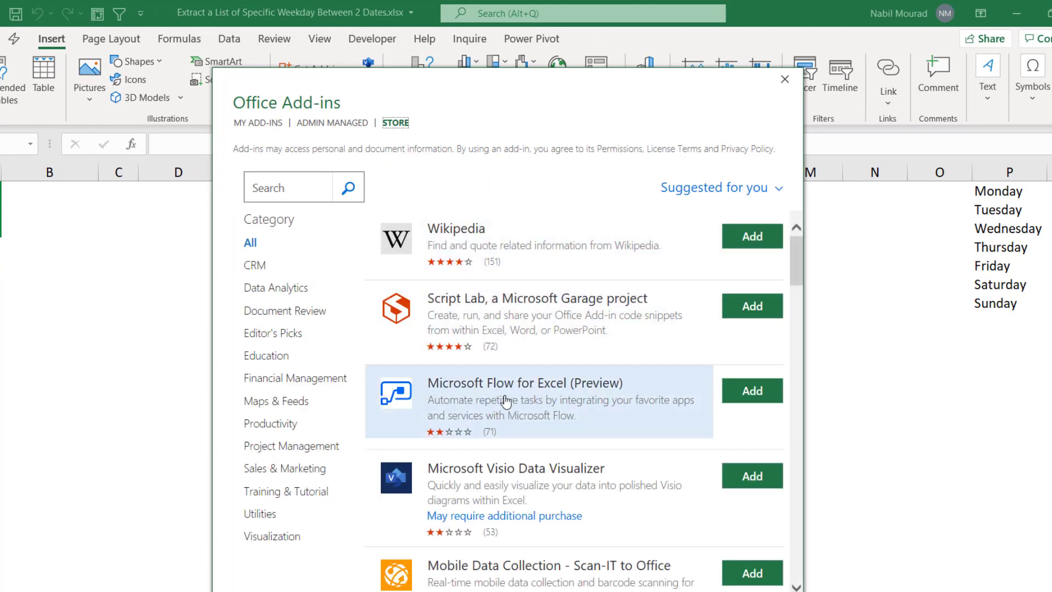
{"action": "left_click", "coordinate": [273, 184]}
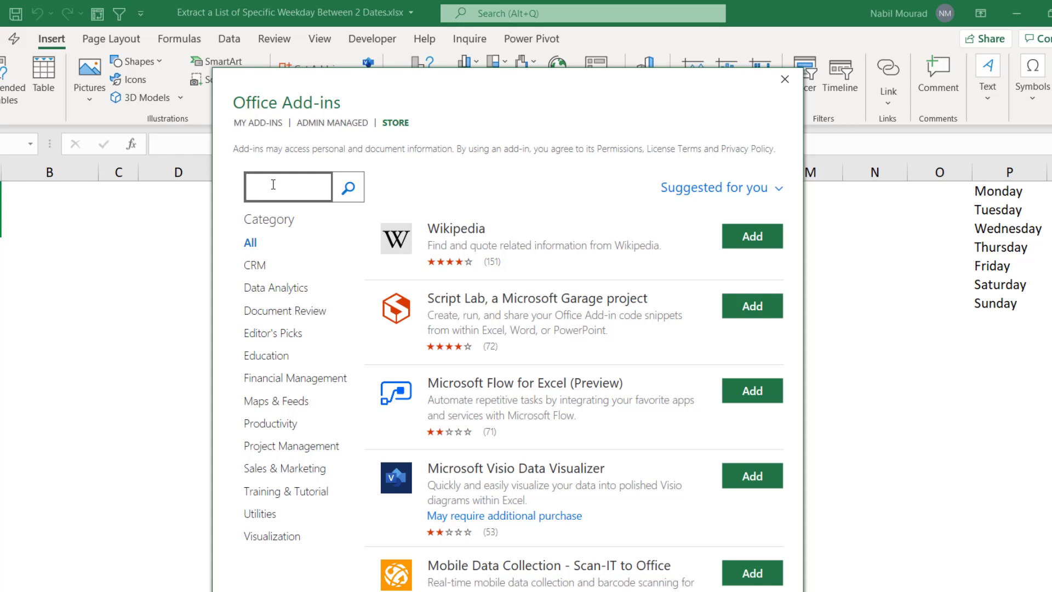
{"action": "type", "text": "Date"}
{"action": "left_click", "coordinate": [274, 226]}
{"action": "left_click", "coordinate": [349, 189]}
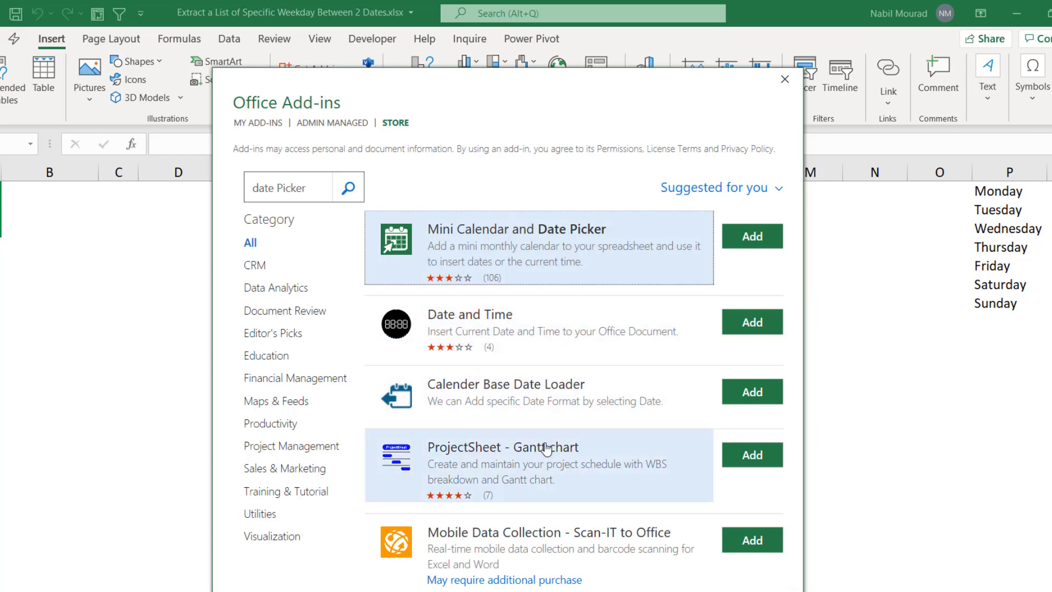
Add the Mini Calendar and Date Picker add-in, accepting its terms, and place the calendar at the top of columns D to F
{"action": "left_click", "coordinate": [489, 249]}
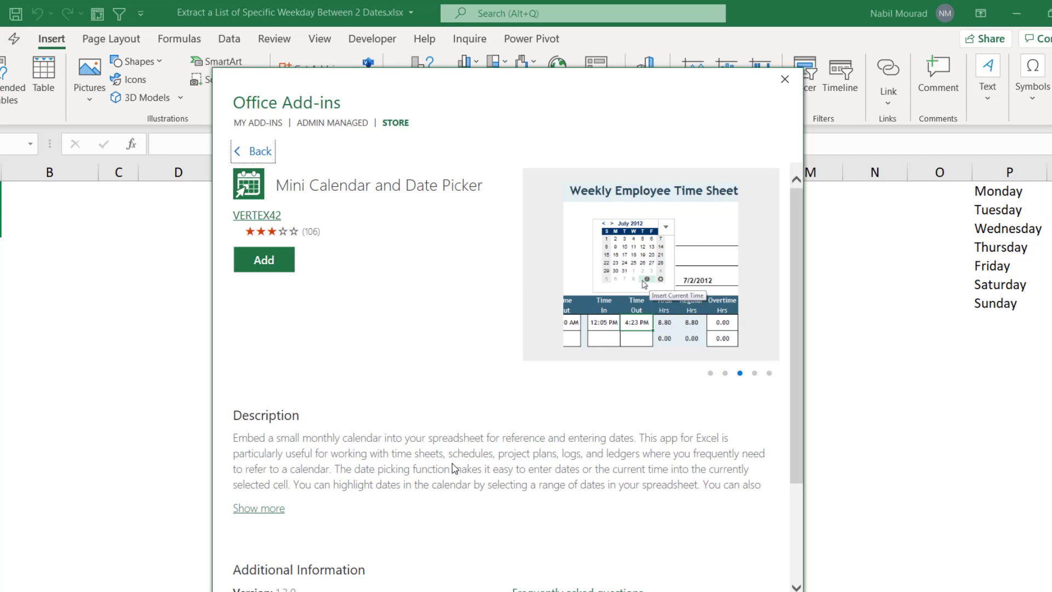
{"action": "left_click", "coordinate": [272, 262]}
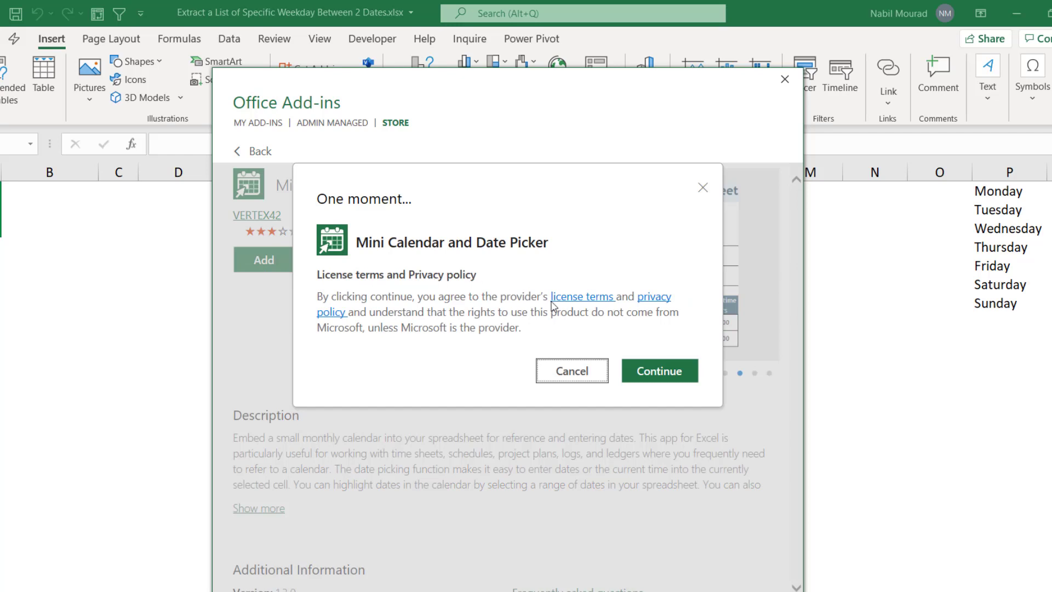
{"action": "left_click", "coordinate": [663, 373]}
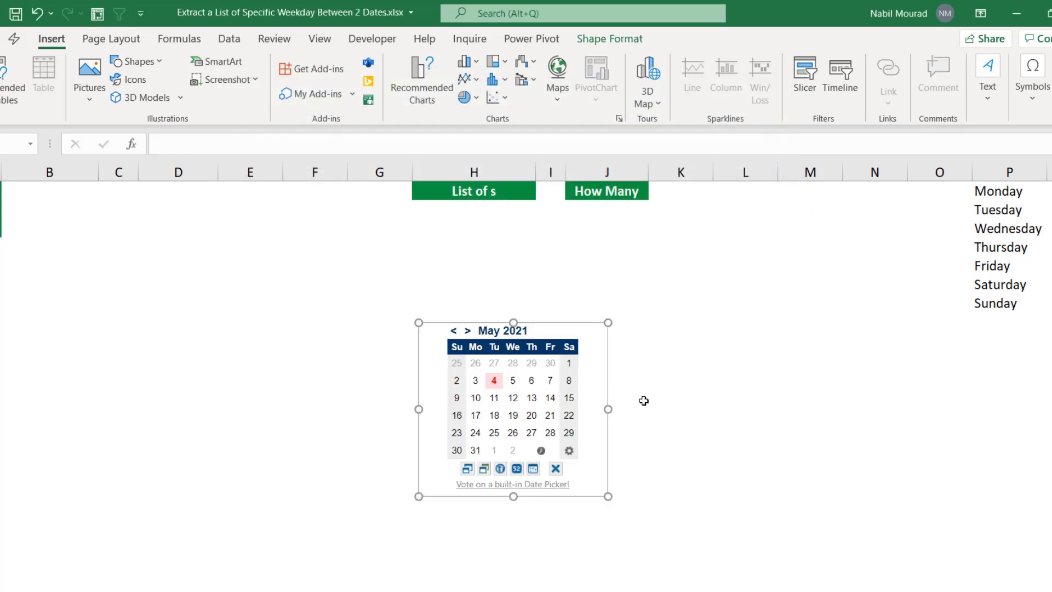
{"action": "left_click_drag", "start_coordinate": [607, 382], "coordinate": [321, 244]}
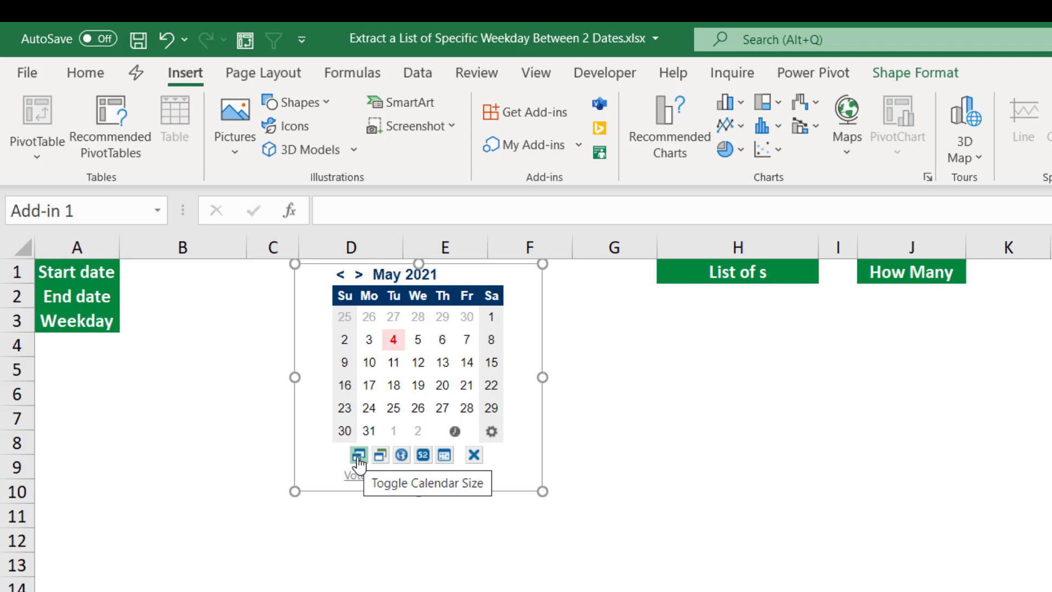
Try the smaller calendar size, restore the larger one, and change the calendar's colour theme to green
{"action": "left_click", "coordinate": [358, 456]}
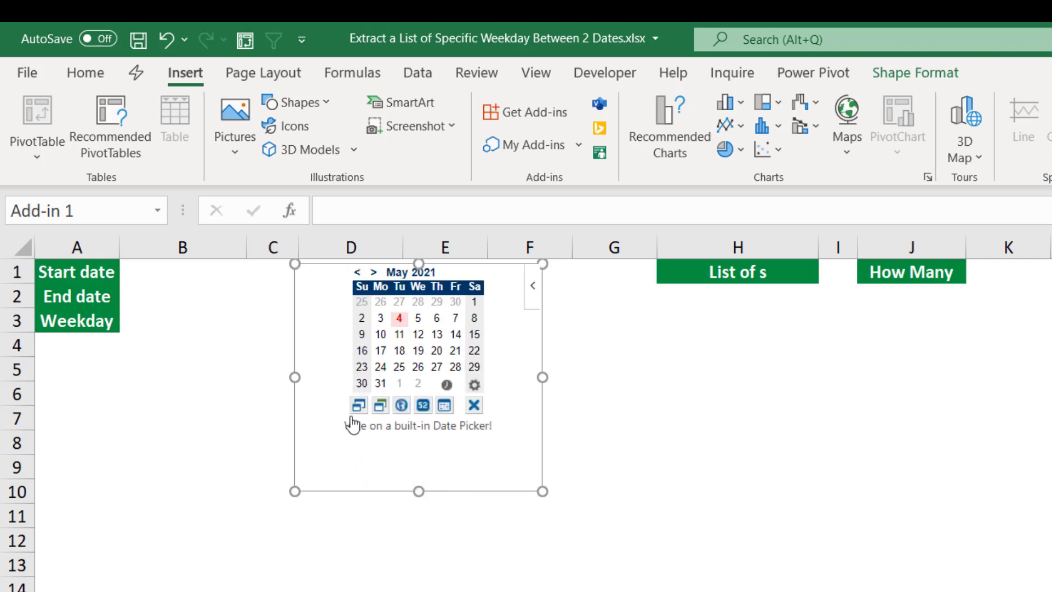
{"action": "left_click", "coordinate": [359, 406]}
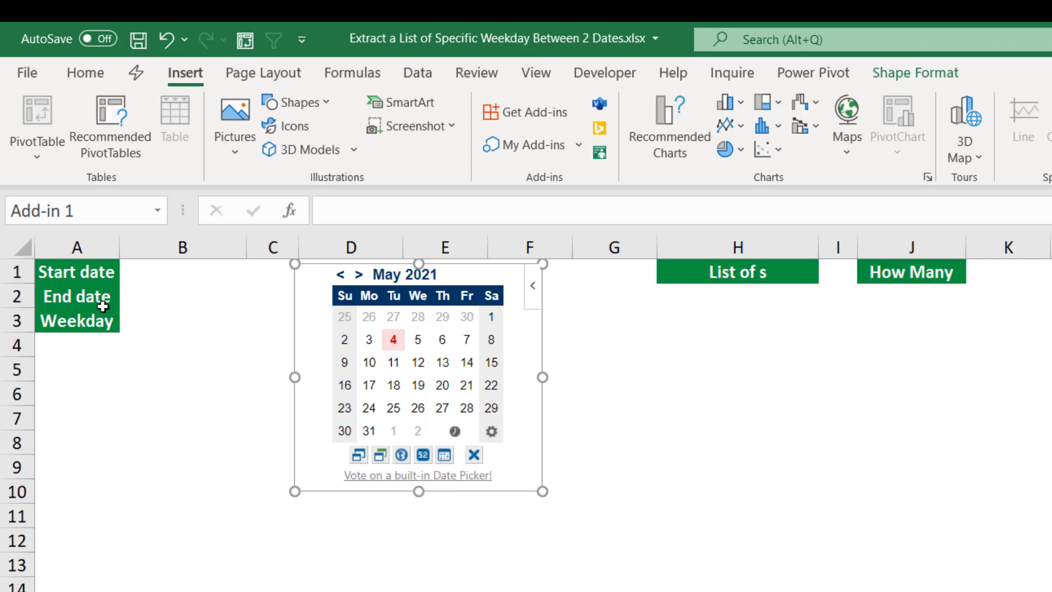
{"action": "left_click", "coordinate": [379, 458]}
{"action": "left_click", "coordinate": [380, 458]}
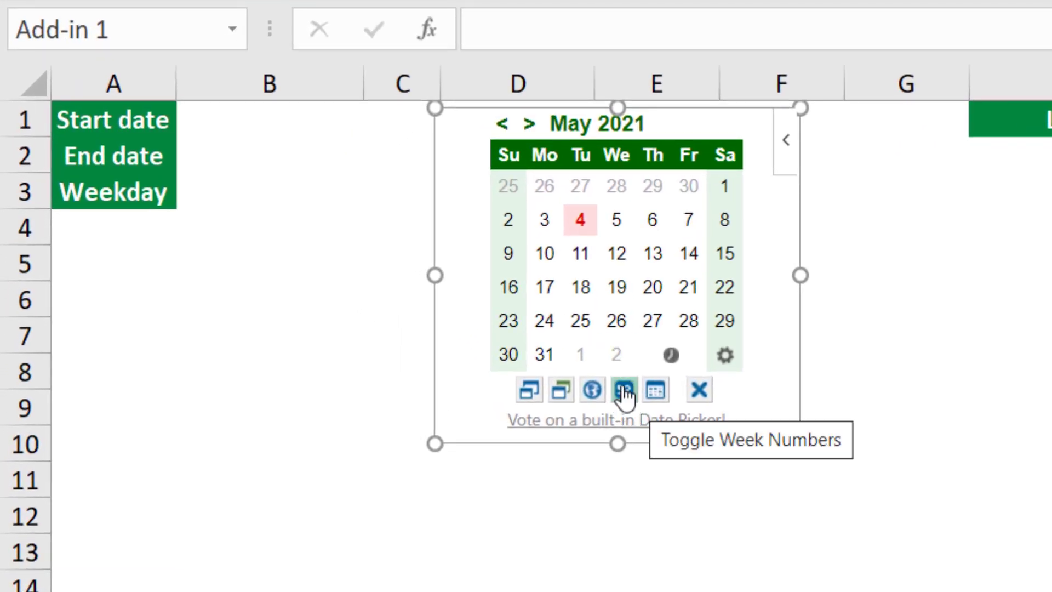
Switch the calendar to the ISO system with weeks starting on Monday, and toggle the week numbers on and off
{"action": "left_click", "coordinate": [592, 391]}
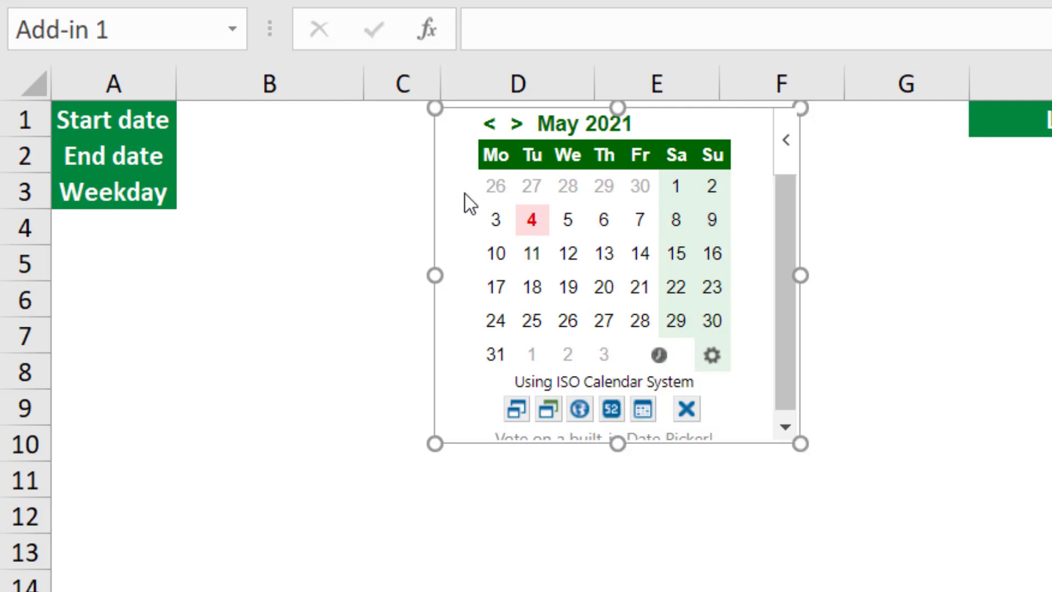
{"action": "left_click", "coordinate": [612, 410]}
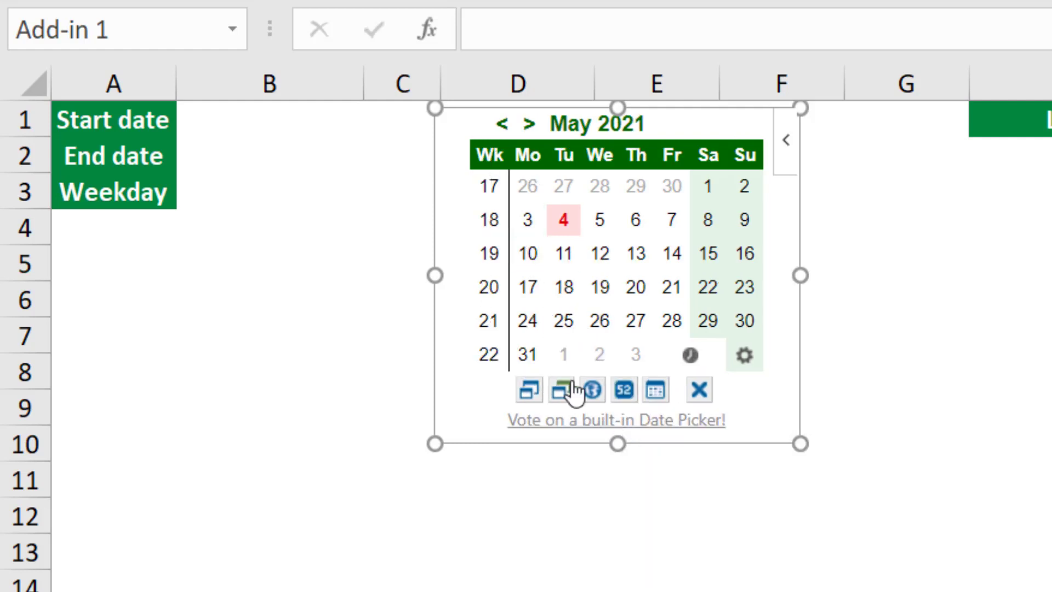
{"action": "left_click", "coordinate": [629, 390]}
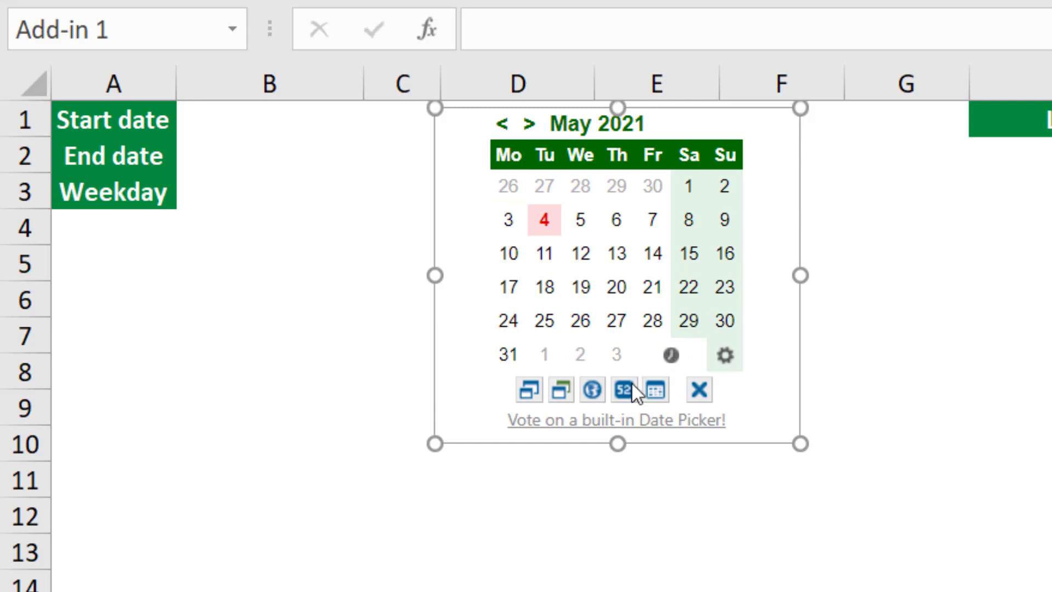
Hide and reshow the calendar's settings, and view the list of installed add-ins
{"action": "left_click", "coordinate": [700, 391]}
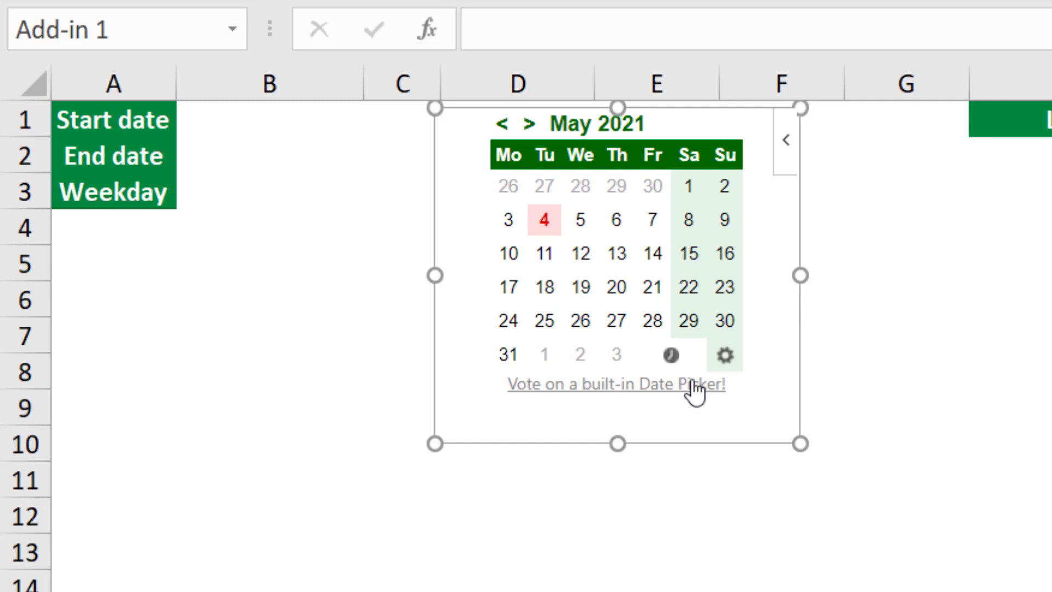
{"action": "left_click", "coordinate": [726, 356]}
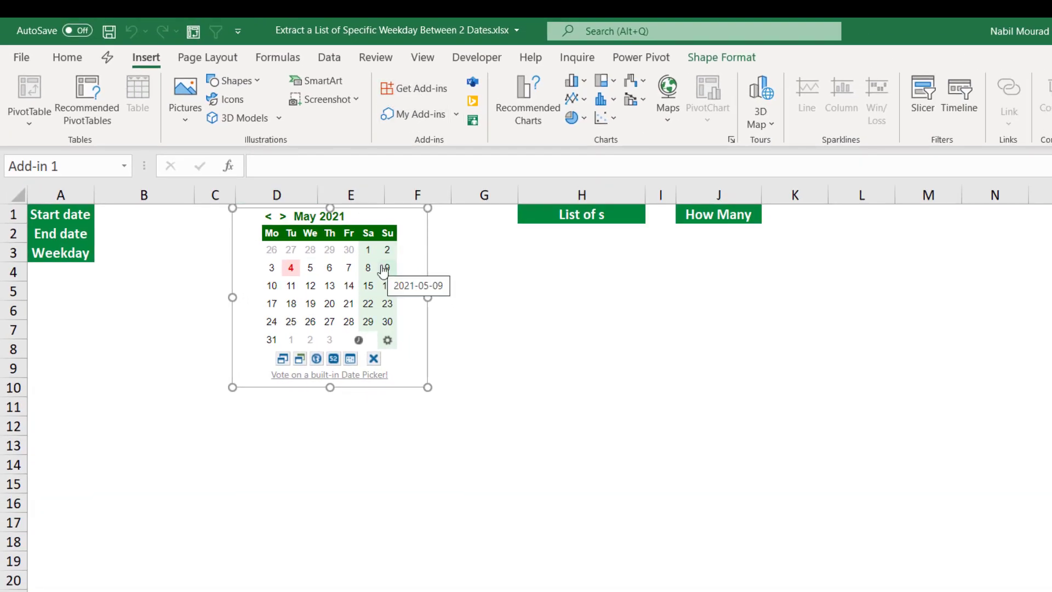
{"action": "left_click", "coordinate": [421, 116]}
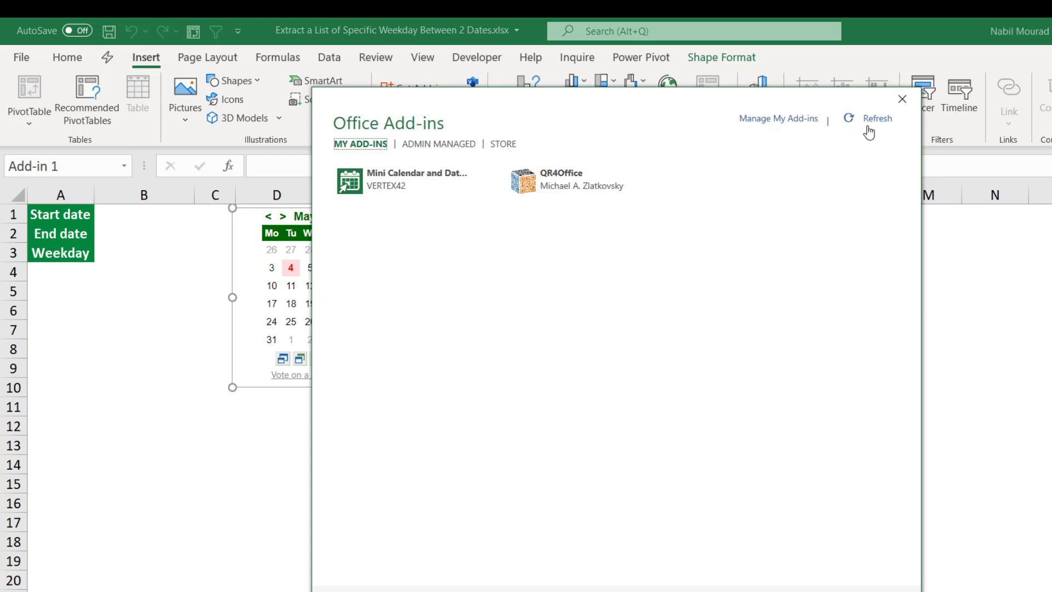
{"action": "left_click", "coordinate": [902, 95]}
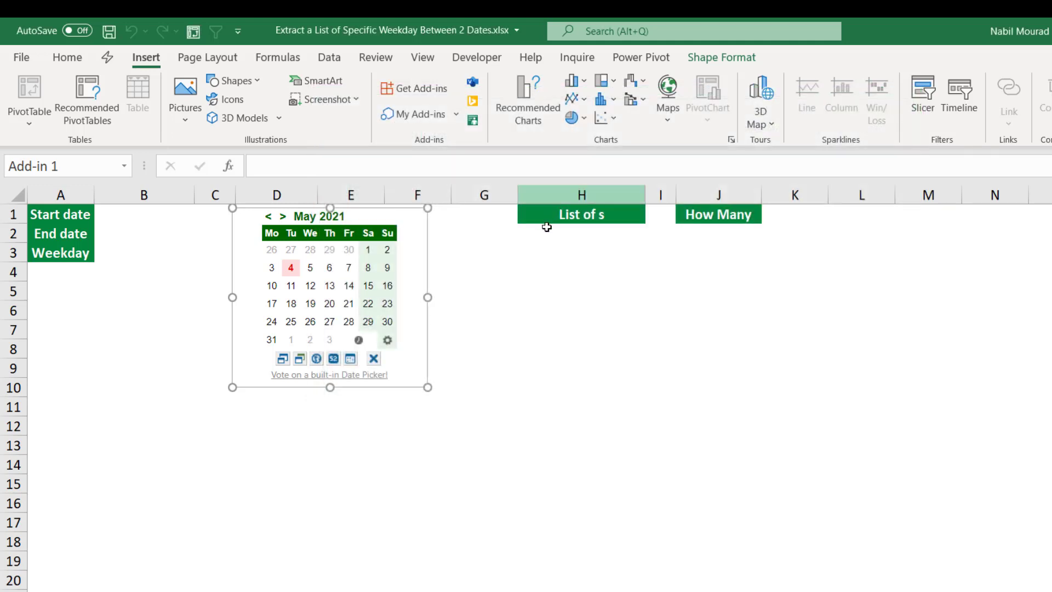
Enter 01-Mar-21 as the start date in B1 using the calendar, and set B1 as the calendar's range containing dates
{"action": "left_click", "coordinate": [119, 214]}
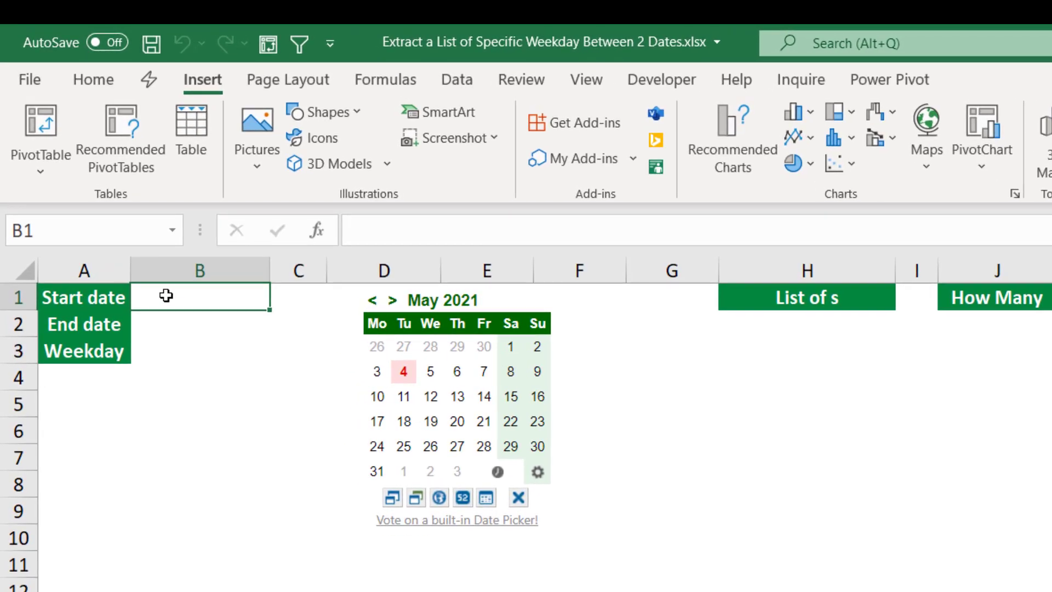
{"action": "left_click", "coordinate": [372, 301]}
{"action": "left_click", "coordinate": [373, 301]}
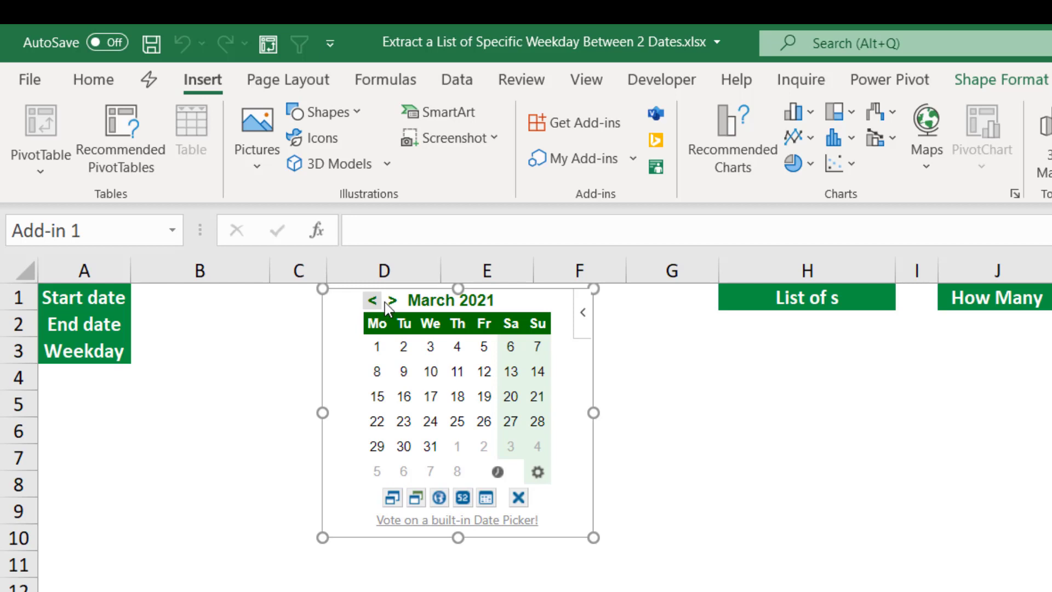
{"action": "left_click", "coordinate": [378, 347]}
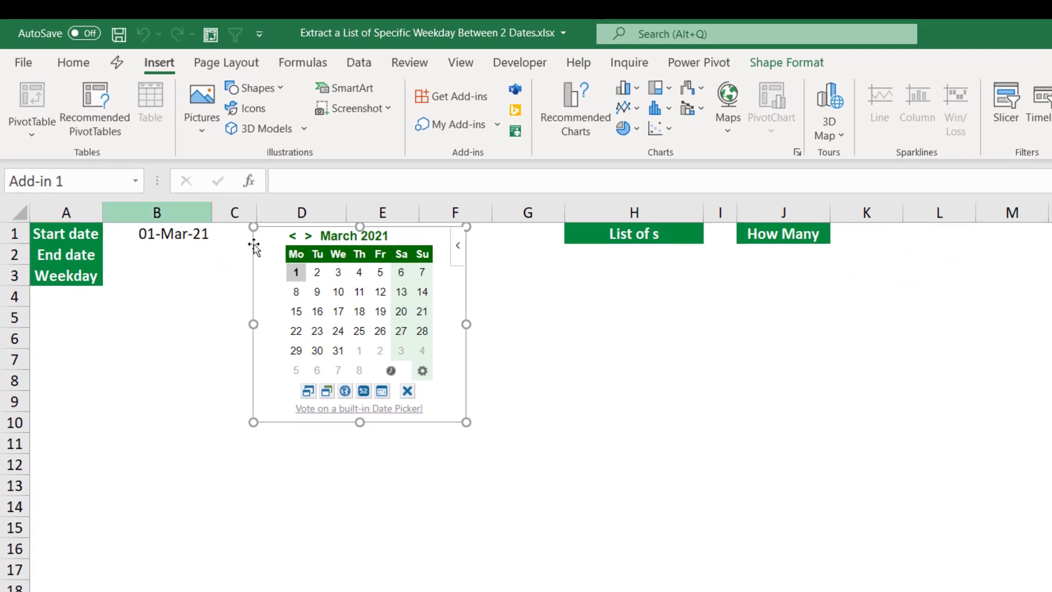
{"action": "left_click", "coordinate": [376, 385]}
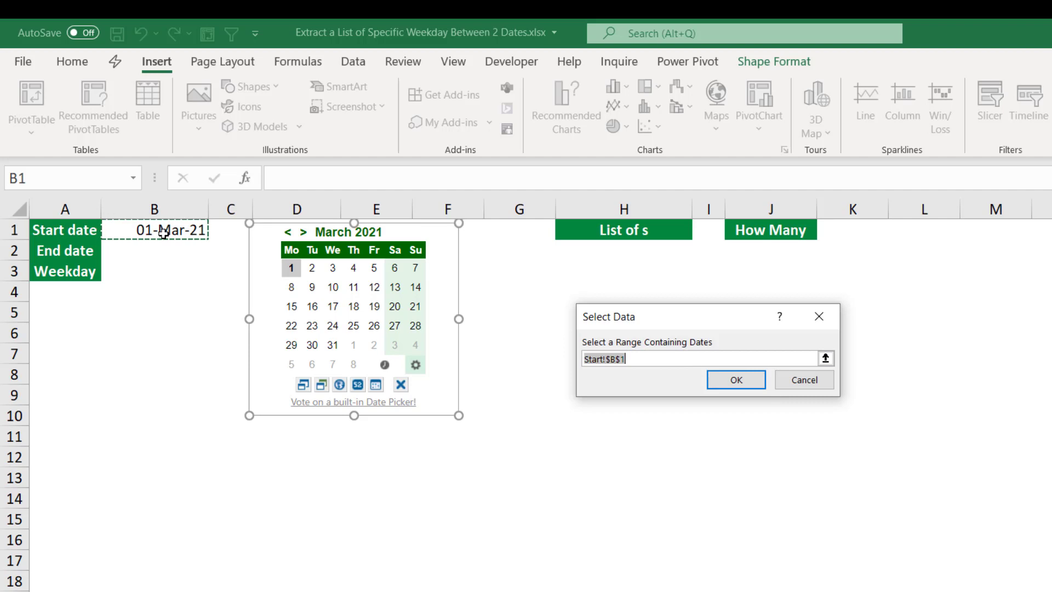
{"action": "left_click", "coordinate": [735, 380]}
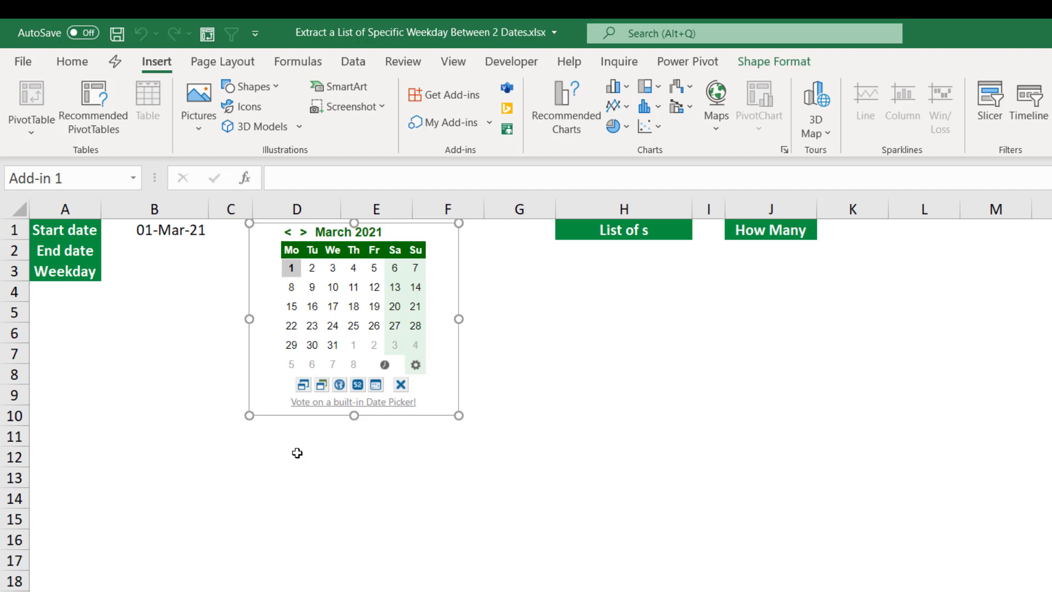
Enter 30-Apr-21 as the end date in cell B2 using the calendar
{"action": "left_click", "coordinate": [151, 248]}
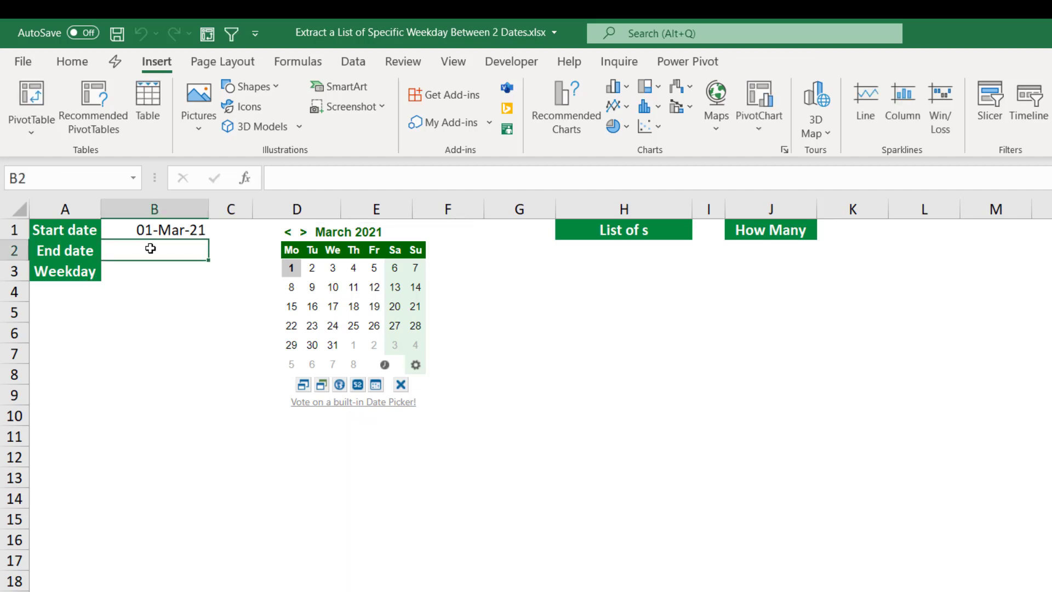
{"action": "left_click", "coordinate": [305, 232]}
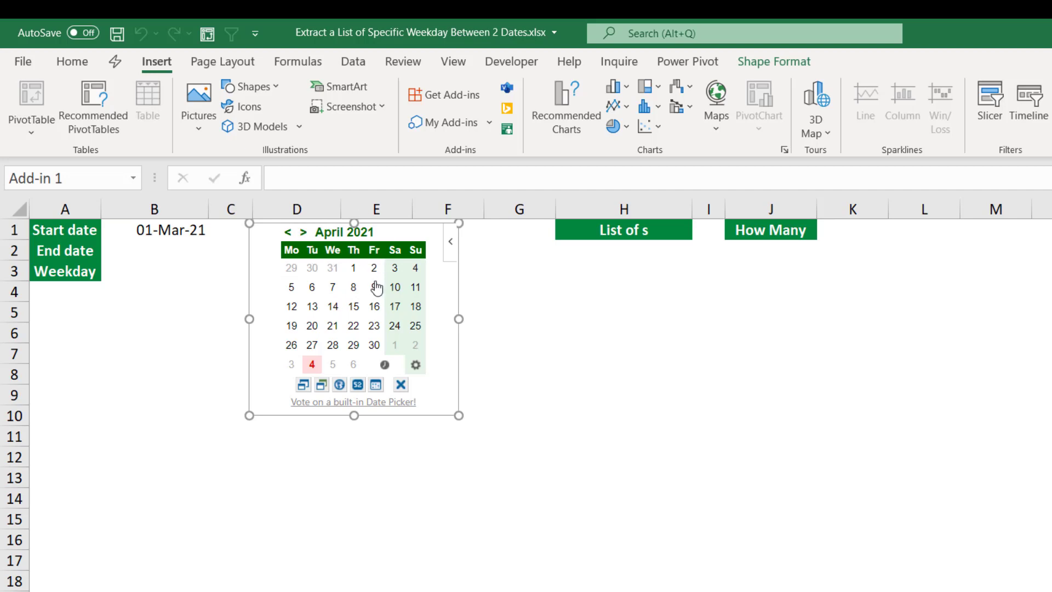
{"action": "left_click", "coordinate": [373, 346]}
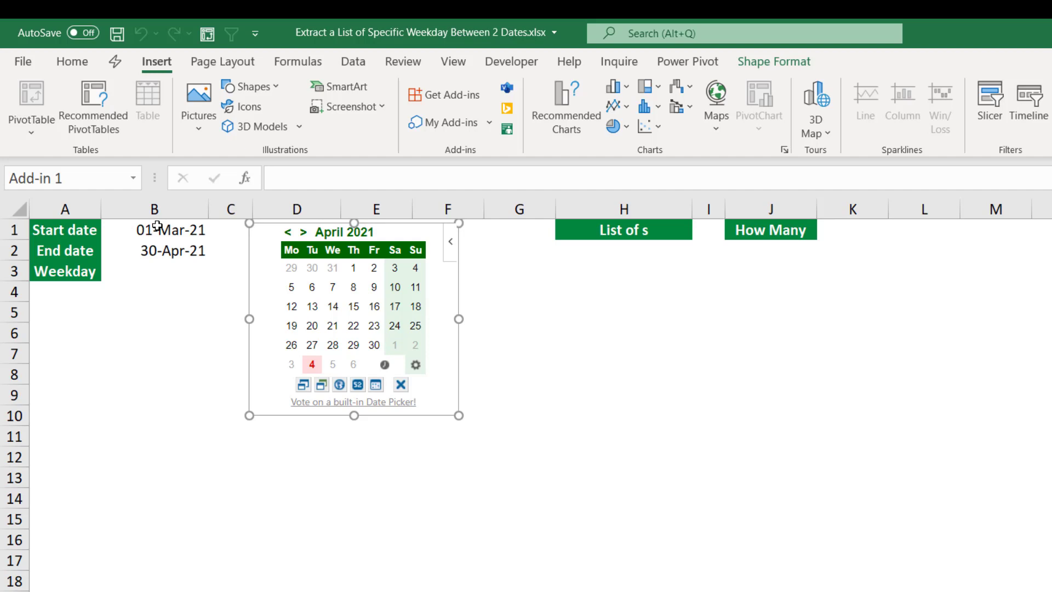
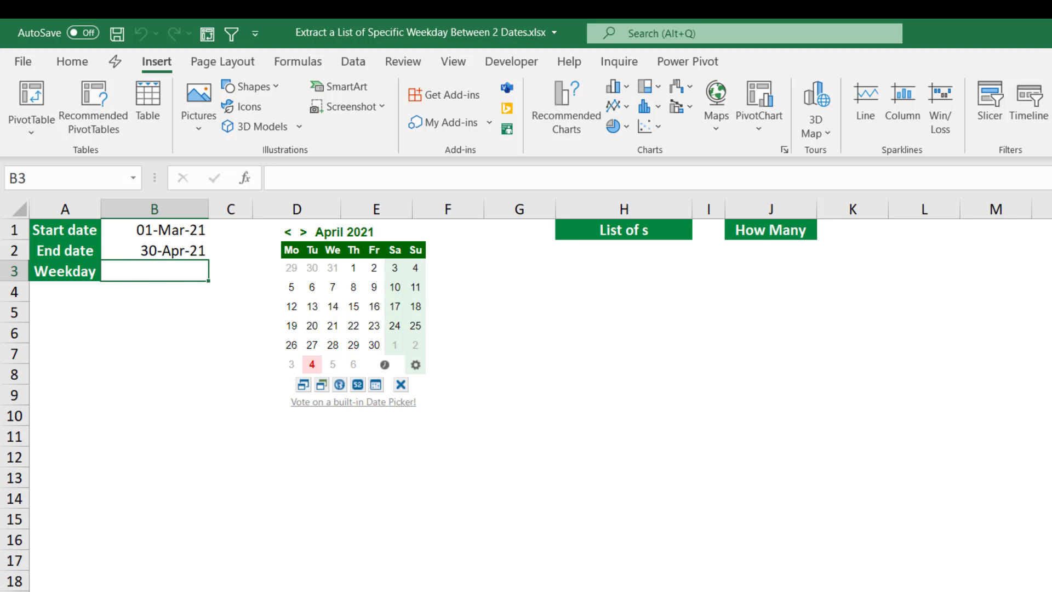
Add list data validation with an in-cell drop-down to B3, using the weekday names in P1:P7 as the source
{"action": "left_click", "coordinate": [352, 63]}
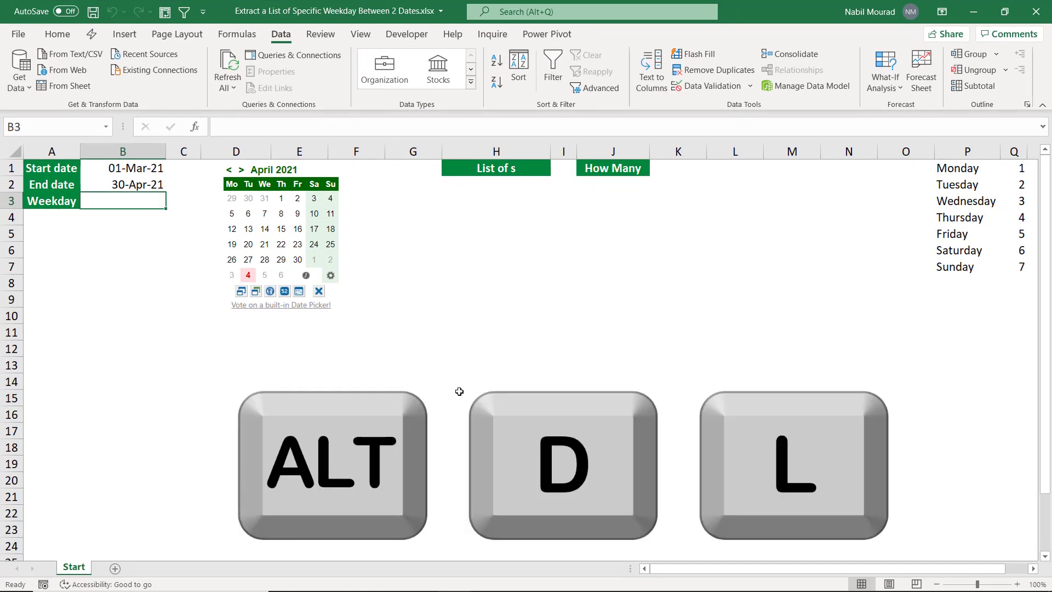
{"action": "key", "text": "alt+d"}
{"action": "key", "text": "l"}
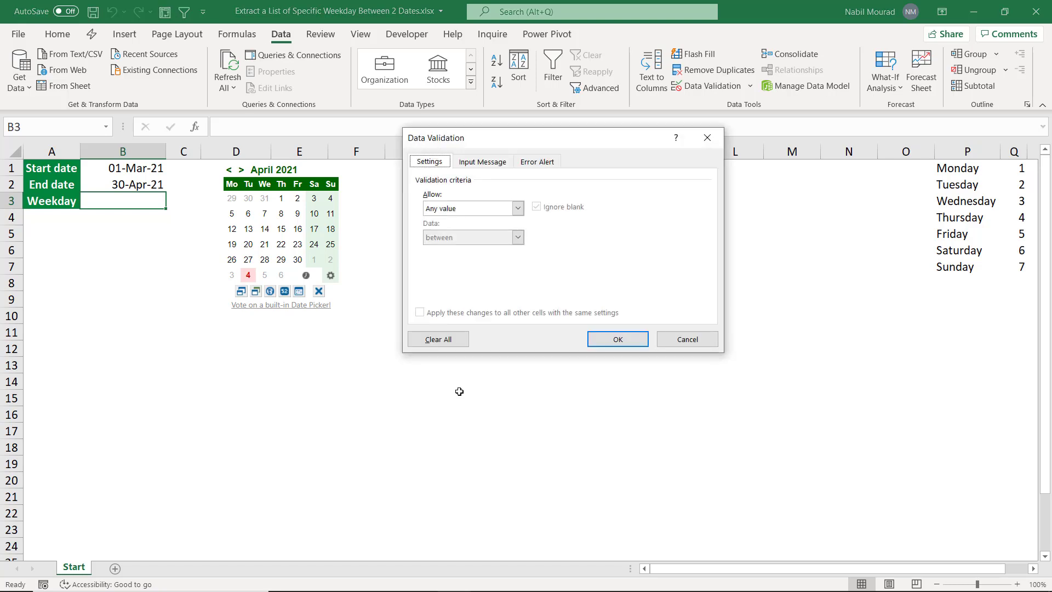
{"action": "key", "text": "Tab"}
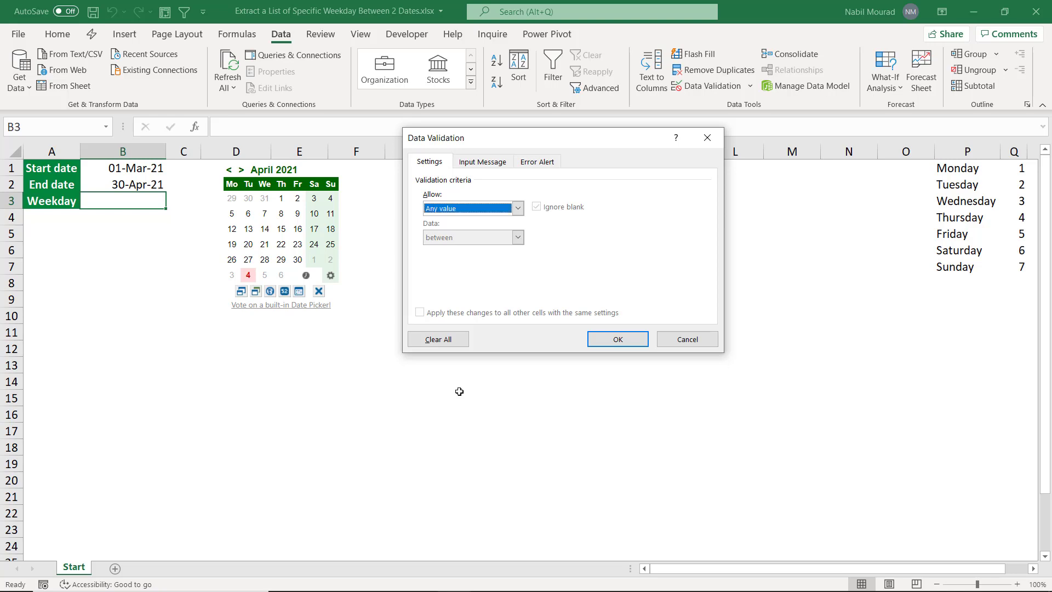
{"action": "key", "text": "l"}
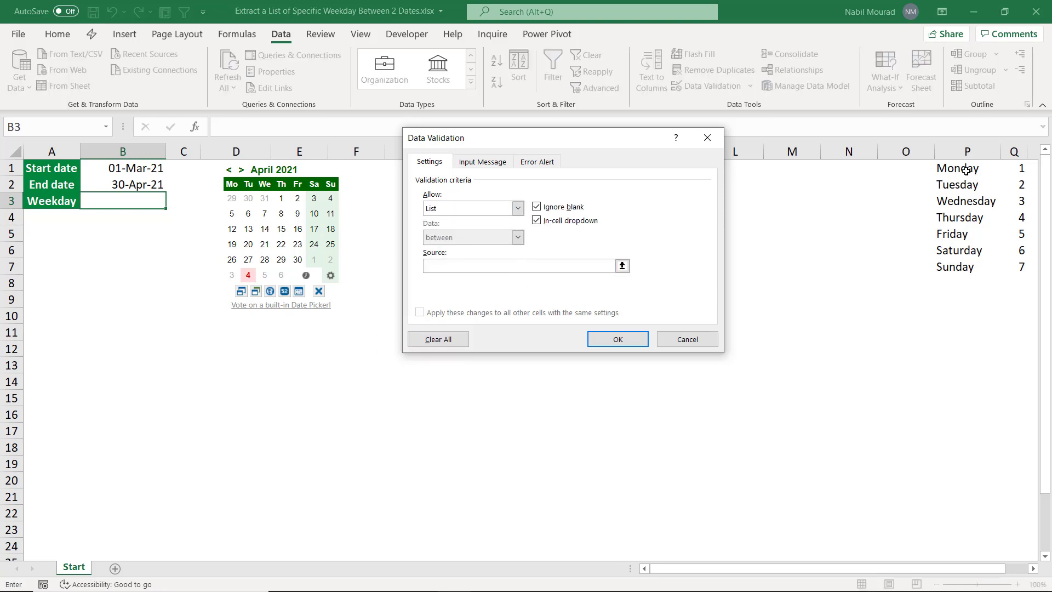
{"action": "left_click_drag", "start_coordinate": [968, 171], "coordinate": [965, 266]}
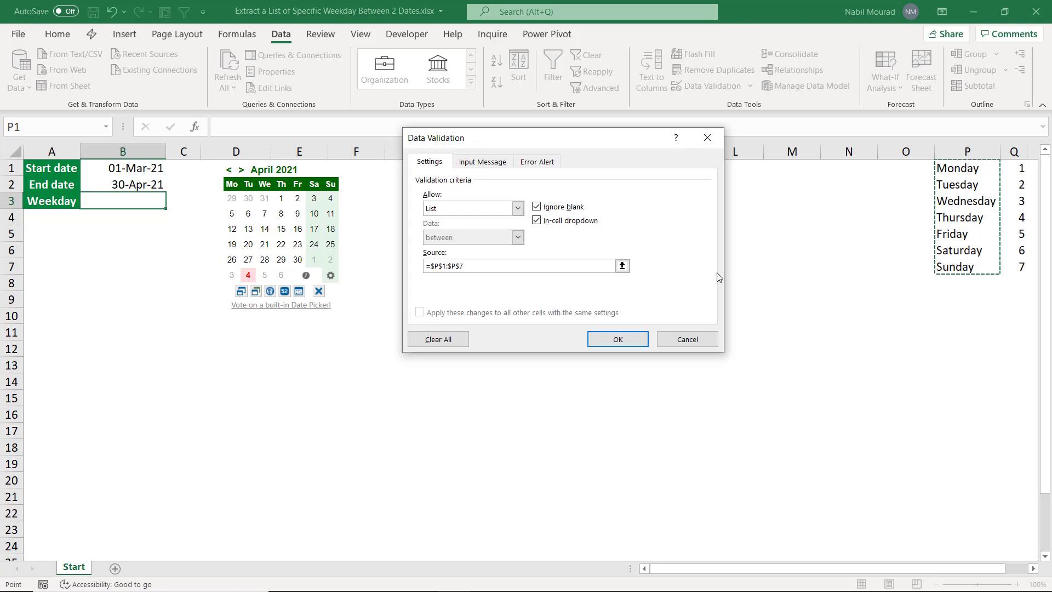
{"action": "left_click", "coordinate": [615, 335]}
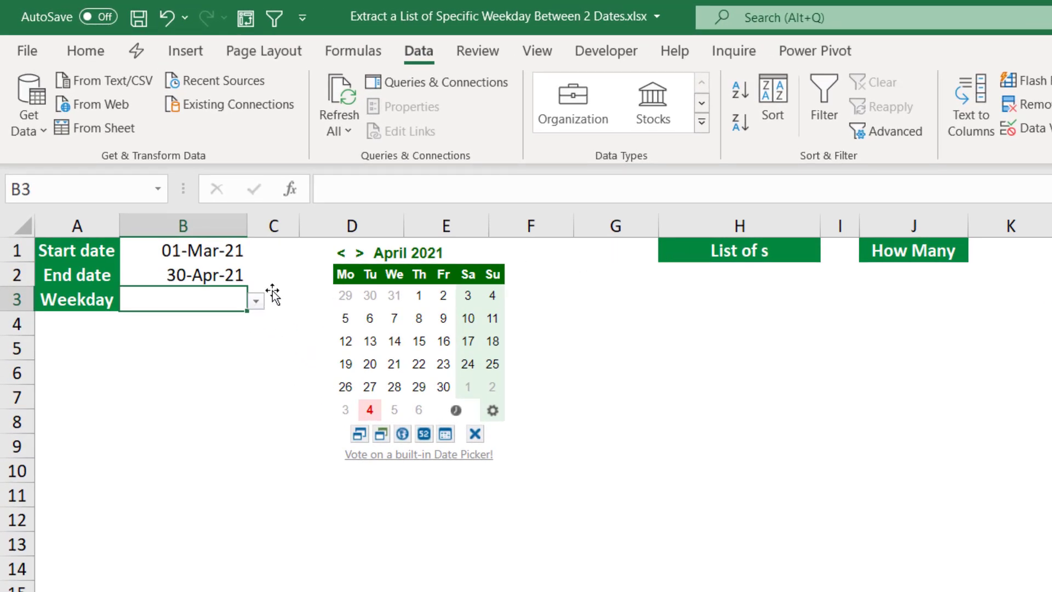
Test the weekday drop-down in B3 by choosing Friday and switching to Tuesday
{"action": "left_click", "coordinate": [257, 301]}
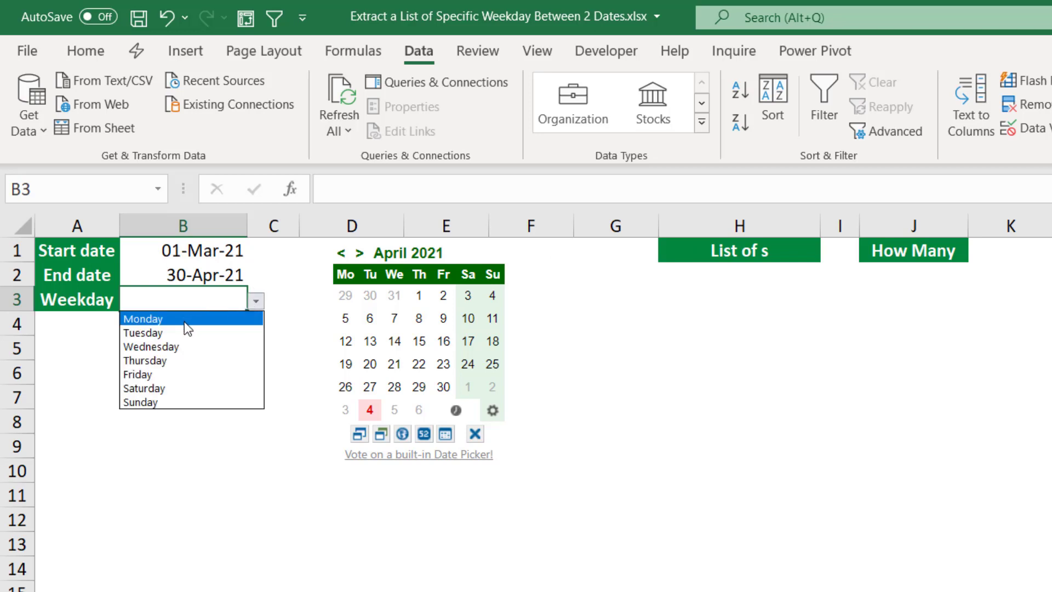
{"action": "left_click", "coordinate": [158, 369]}
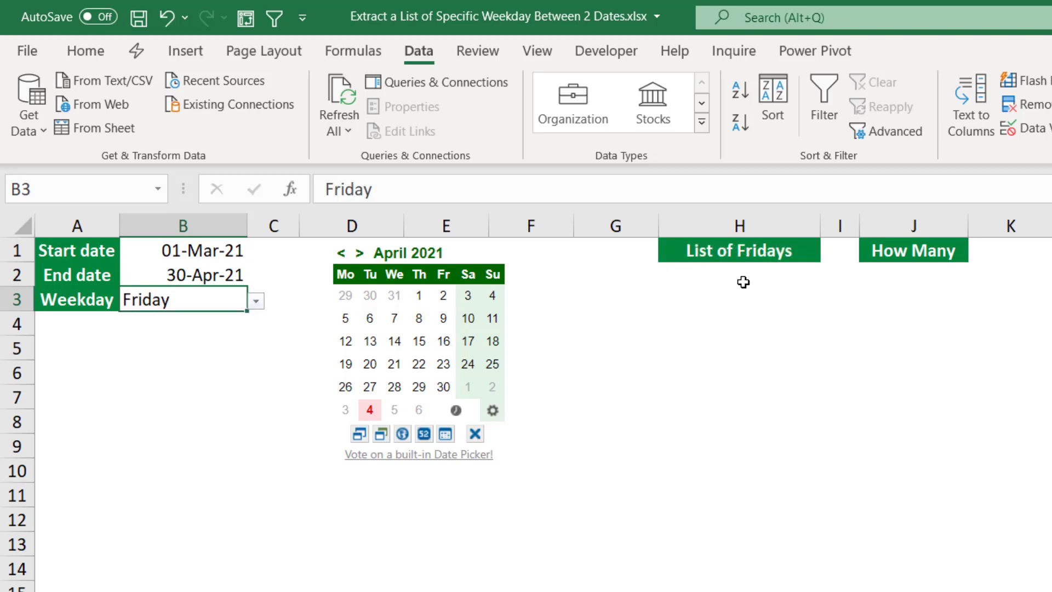
{"action": "left_click", "coordinate": [256, 302]}
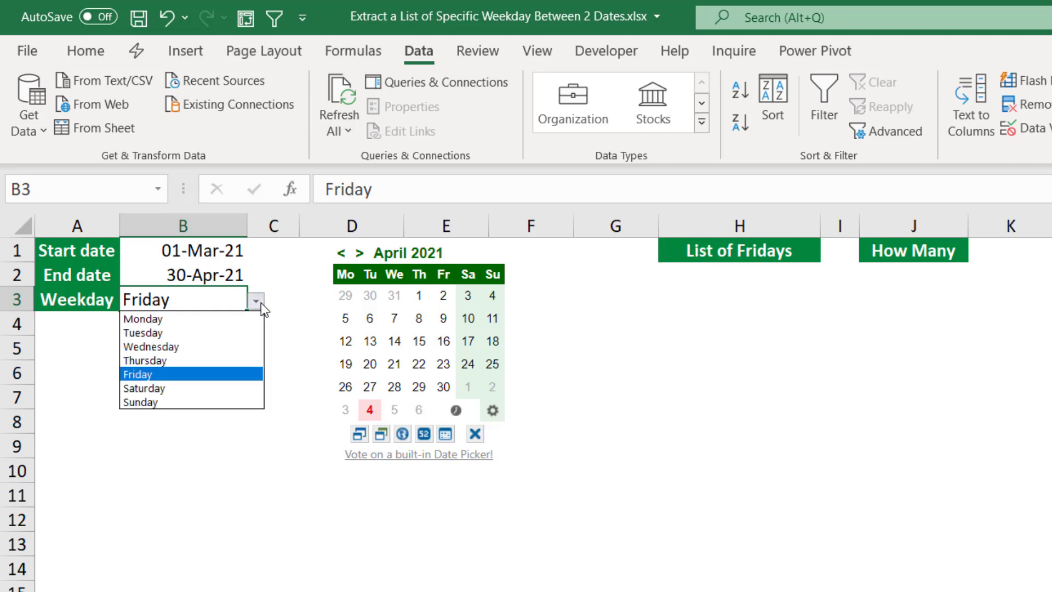
{"action": "left_click", "coordinate": [195, 333]}
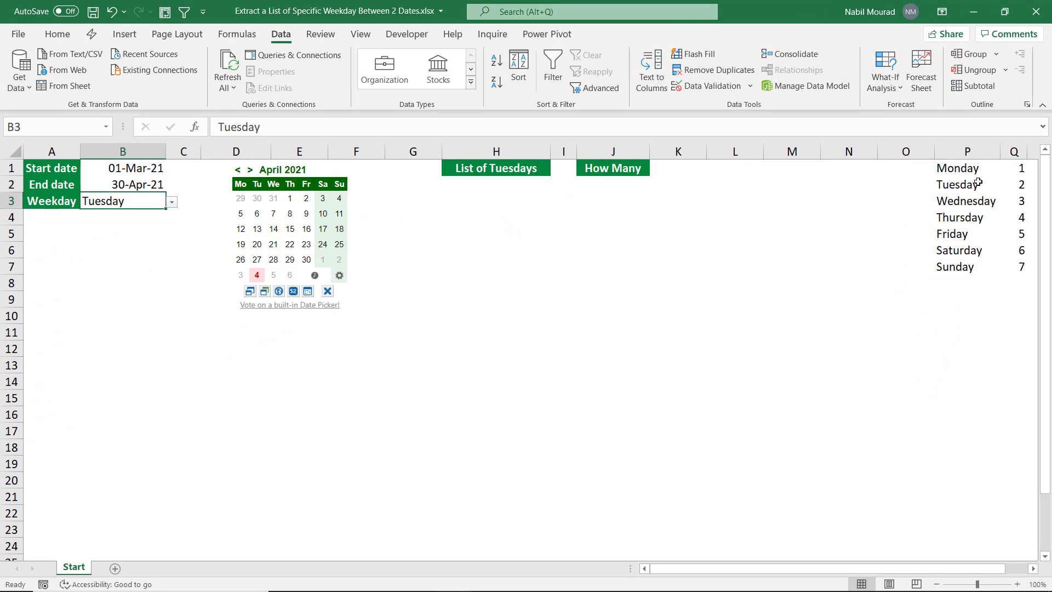
Enter =XLOOKUP(B3,P1:P7,Q1:Q7) in C3 to get the number of the chosen weekday
{"action": "left_click", "coordinate": [186, 201]}
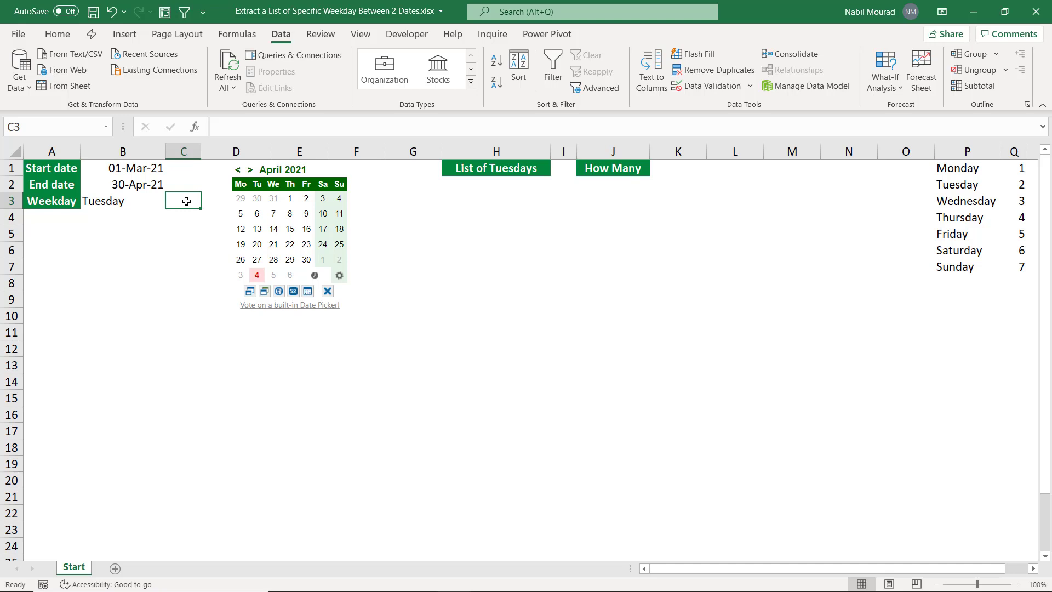
{"action": "type", "text": "=x"}
{"action": "key", "text": "Tab"}
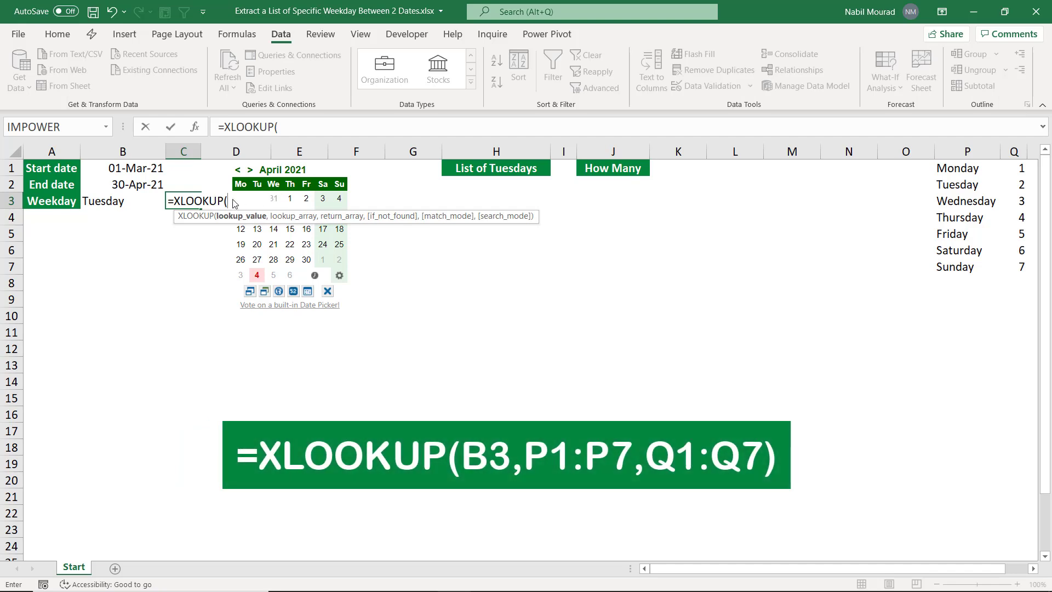
{"action": "left_click", "coordinate": [106, 201]}
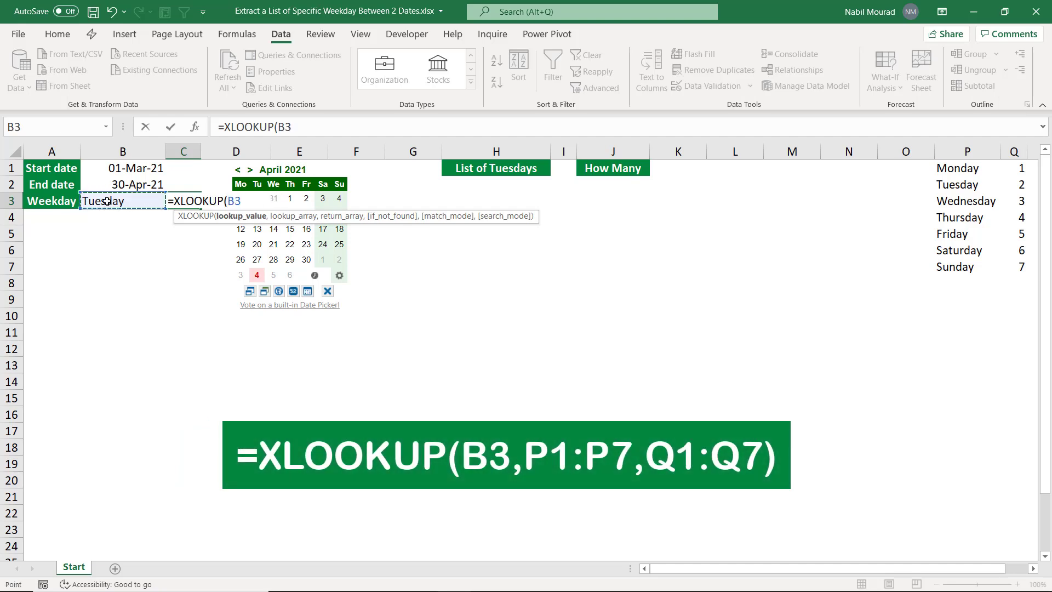
{"action": "type", "text": ","}
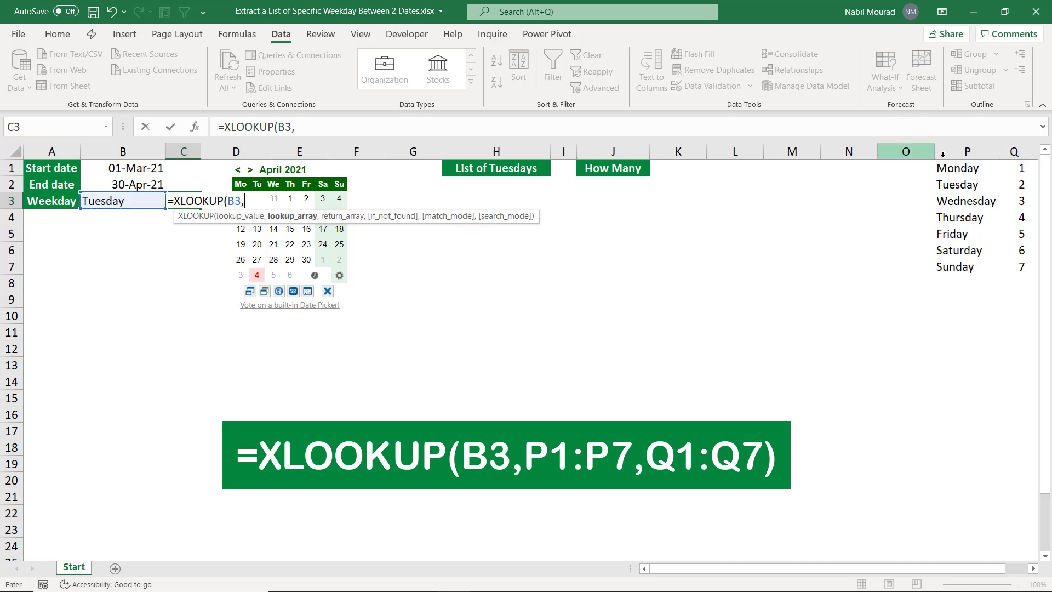
{"action": "left_click_drag", "start_coordinate": [960, 171], "coordinate": [969, 266]}
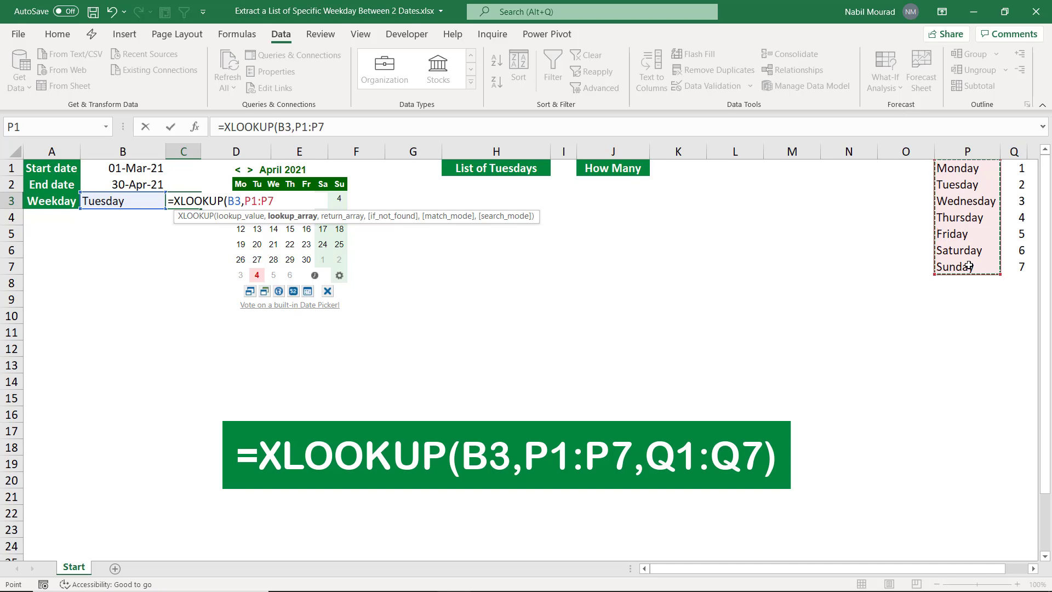
{"action": "type", "text": ","}
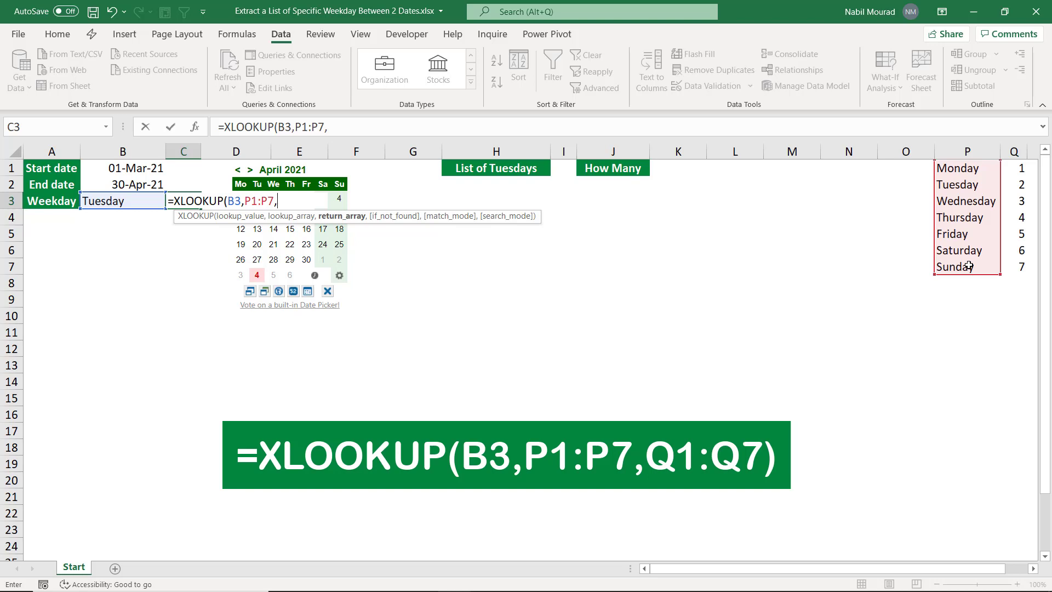
{"action": "left_click_drag", "start_coordinate": [1014, 168], "coordinate": [1008, 264]}
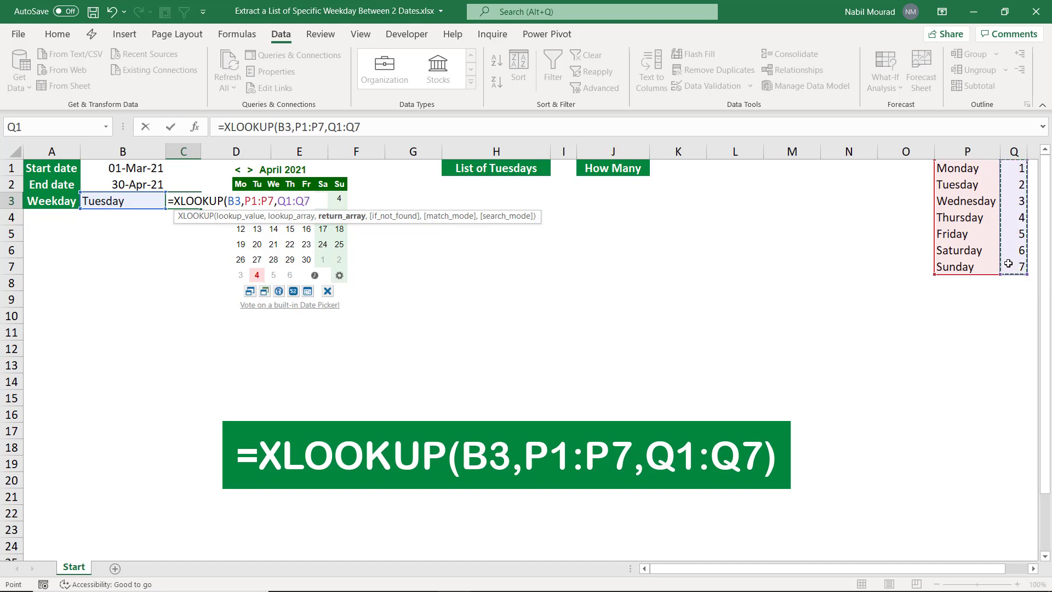
{"action": "type", "text": ")"}
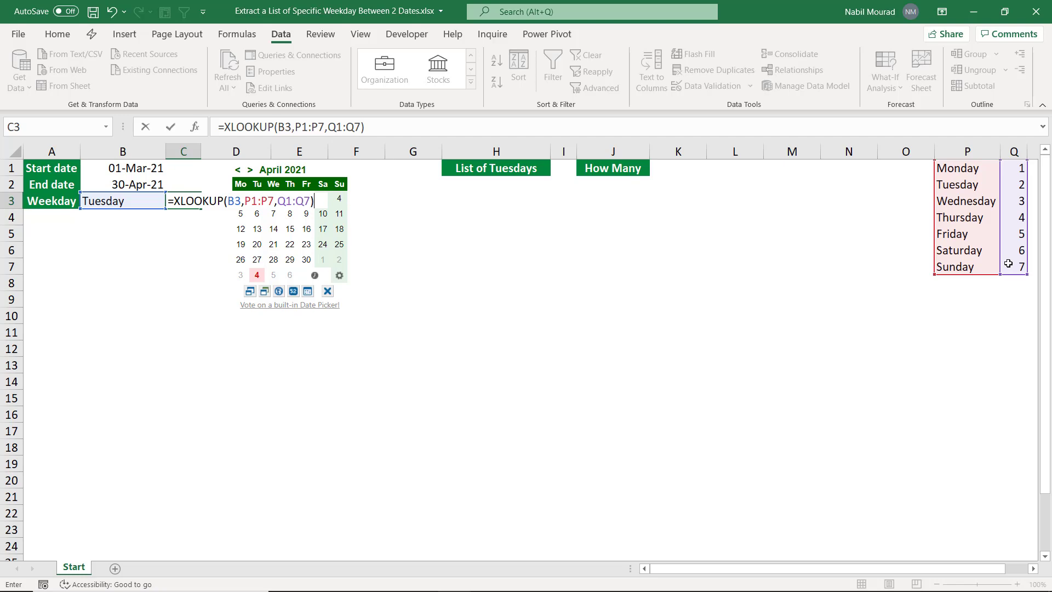
{"action": "key", "text": "Return"}
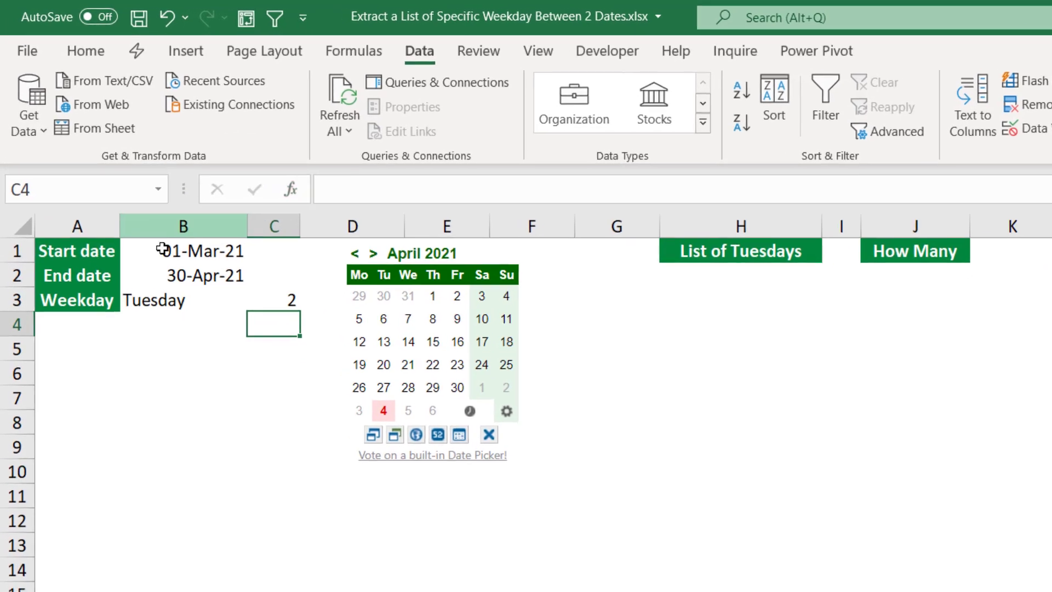
Choose Thursday from the weekday drop-down in B3
{"action": "left_click", "coordinate": [164, 302]}
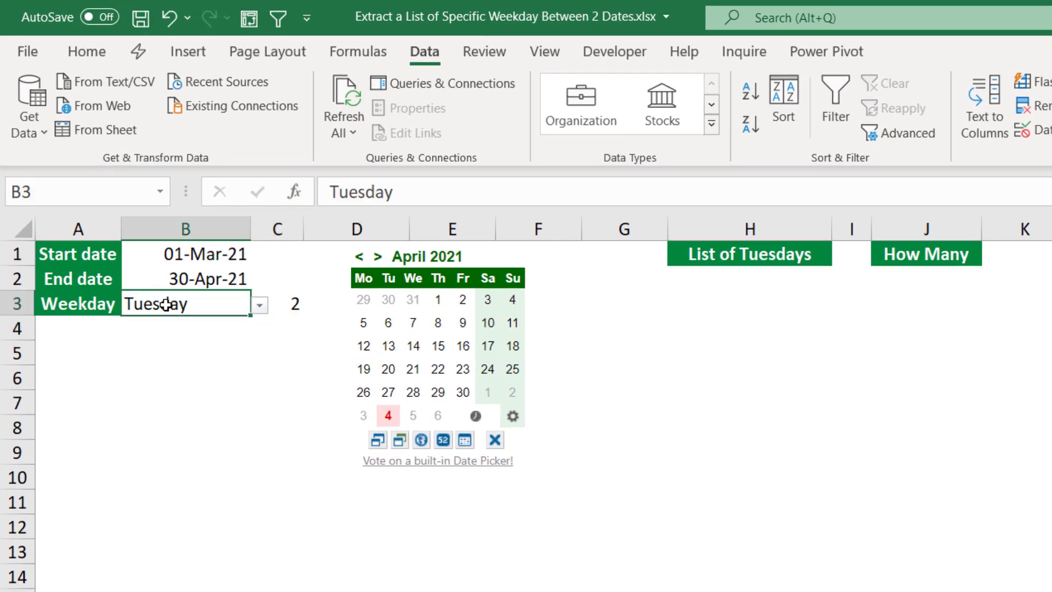
{"action": "left_click", "coordinate": [259, 304]}
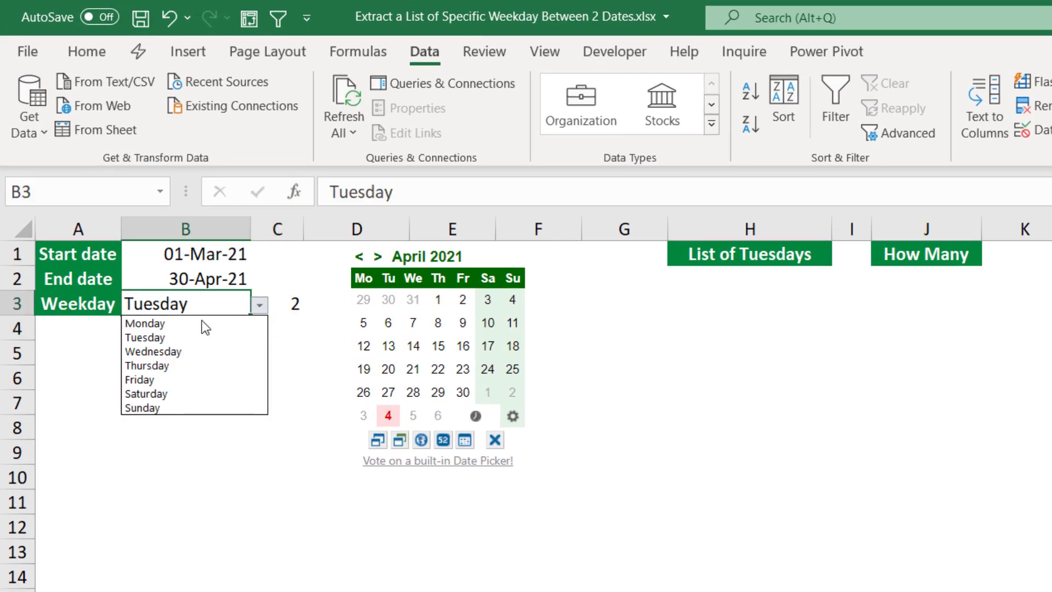
{"action": "left_click", "coordinate": [173, 362]}
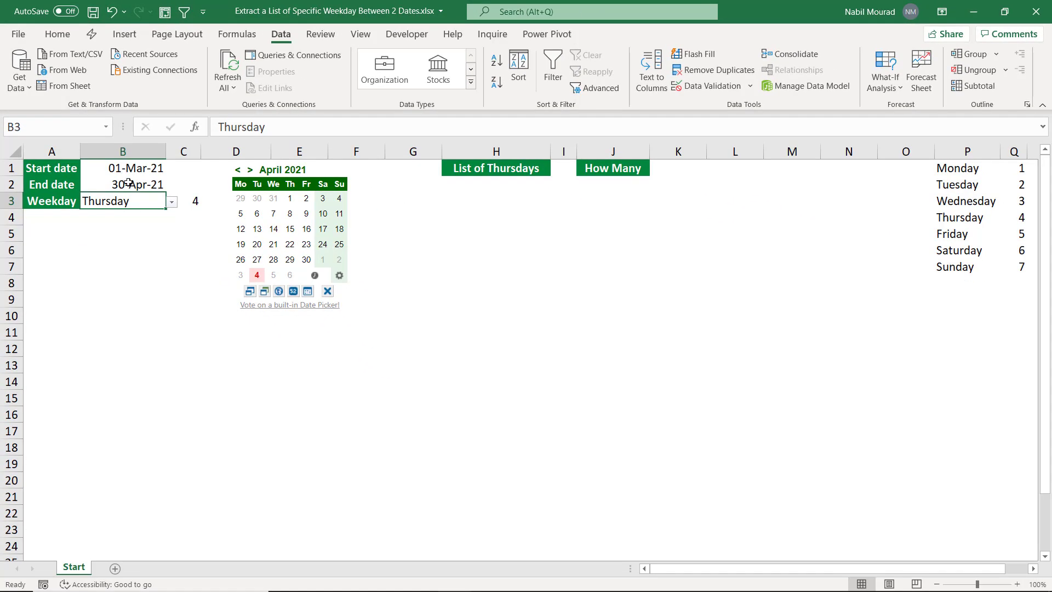
Enter =SEQUENCE(B2-B1+1,1,B1,1) in H2 to generate every date from the start date through the end date
{"action": "left_click", "coordinate": [487, 245]}
{"action": "left_click", "coordinate": [499, 182]}
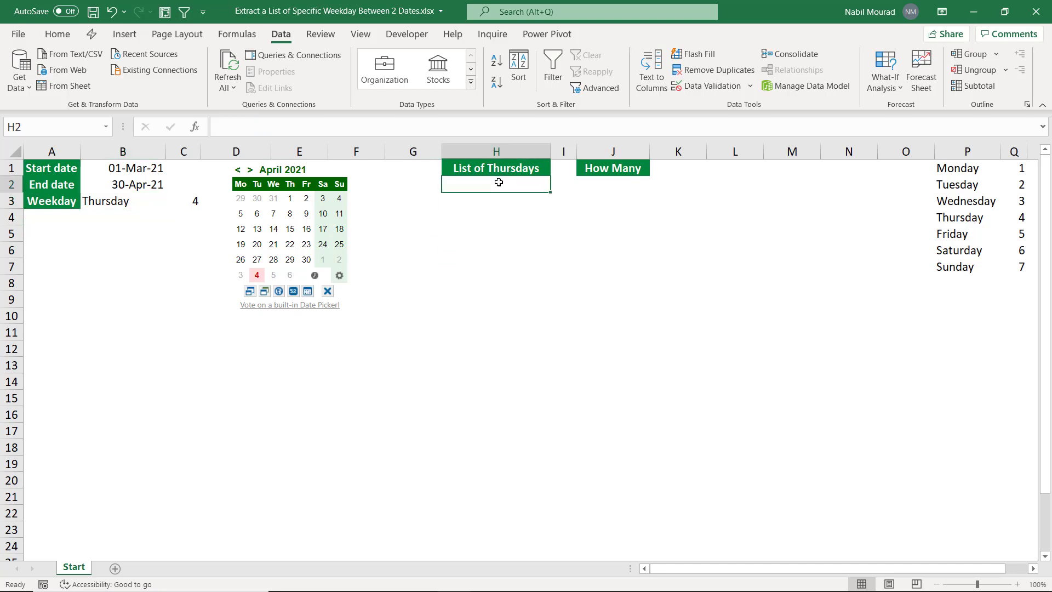
{"action": "type", "text": "=se"}
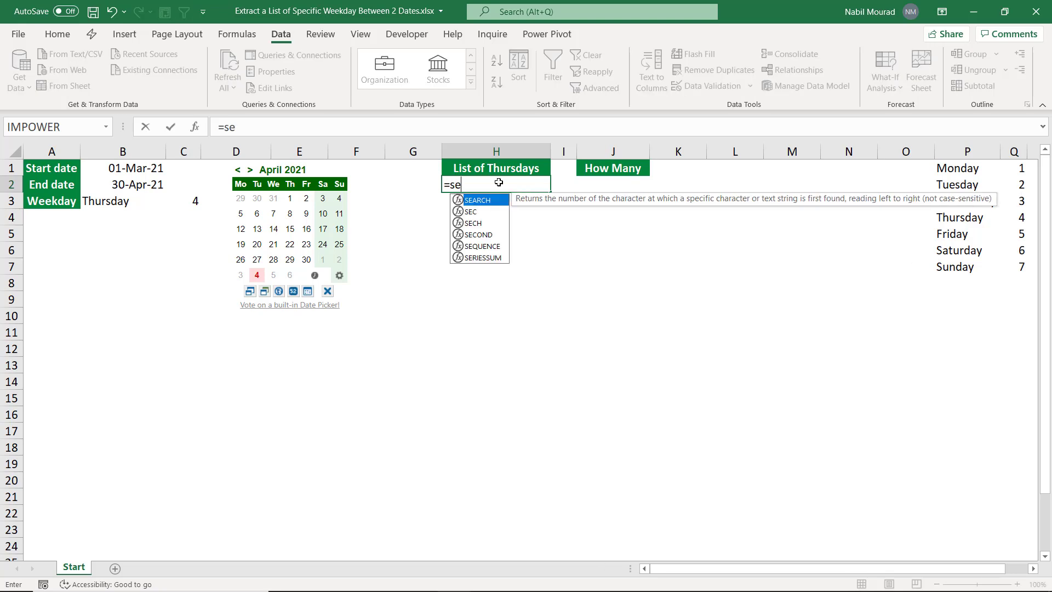
{"action": "type", "text": "q"}
{"action": "key", "text": "Tab"}
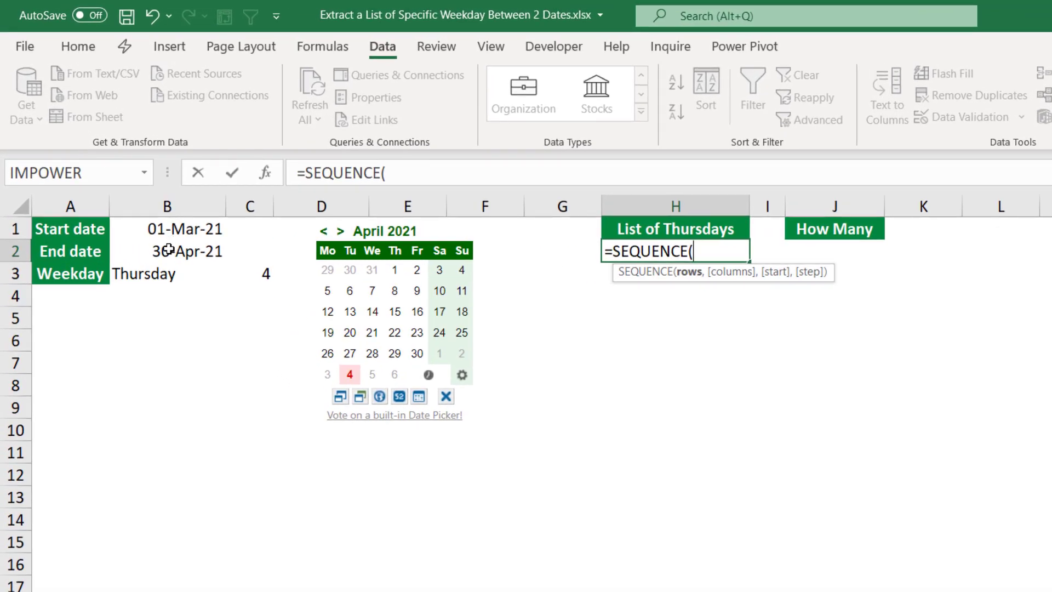
{"action": "left_click", "coordinate": [168, 250]}
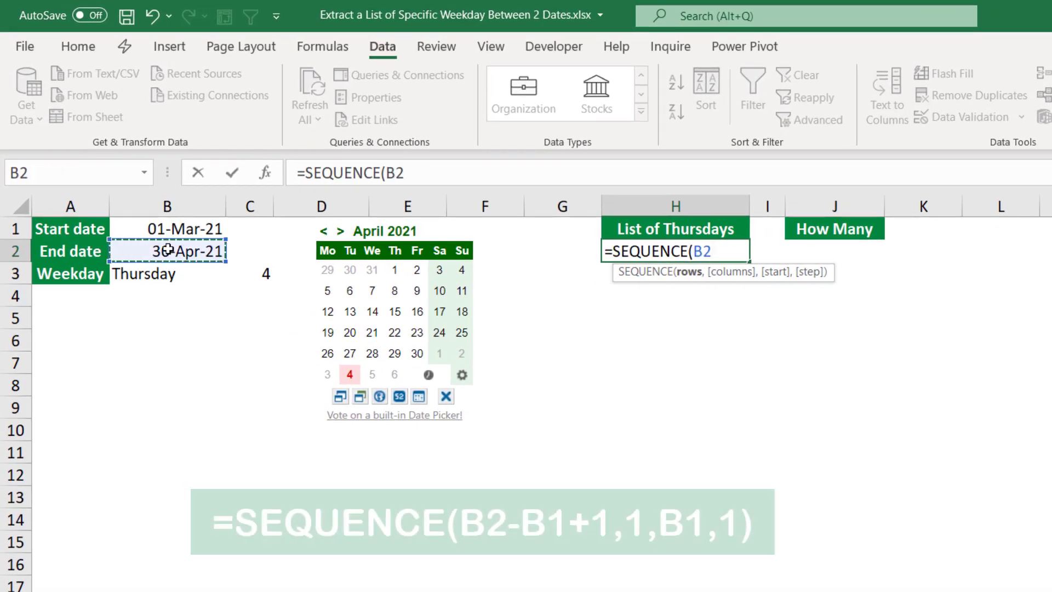
{"action": "type", "text": "-"}
{"action": "left_click", "coordinate": [152, 225]}
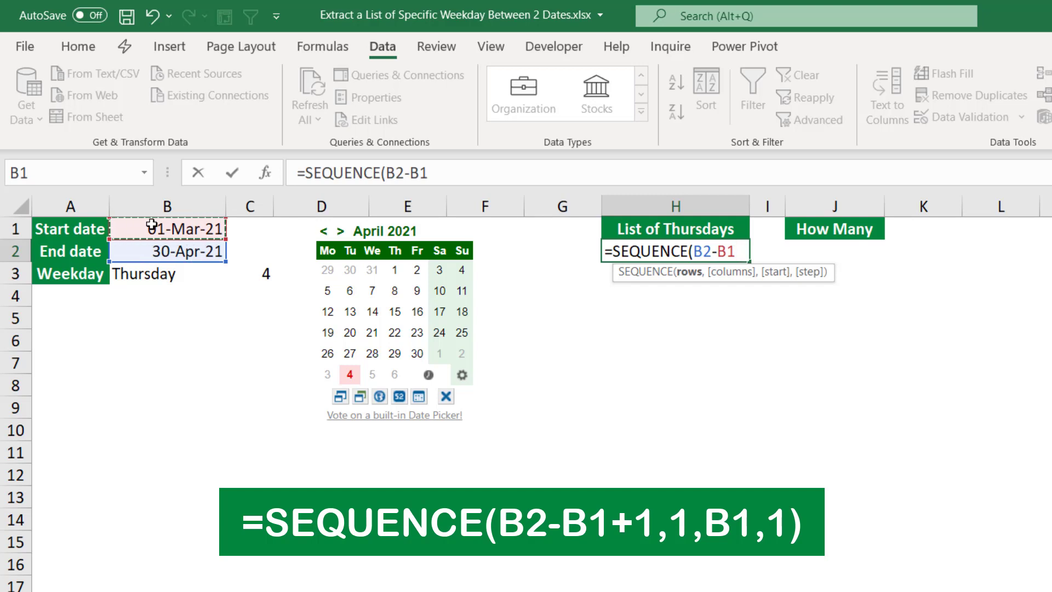
{"action": "type", "text": "+1"}
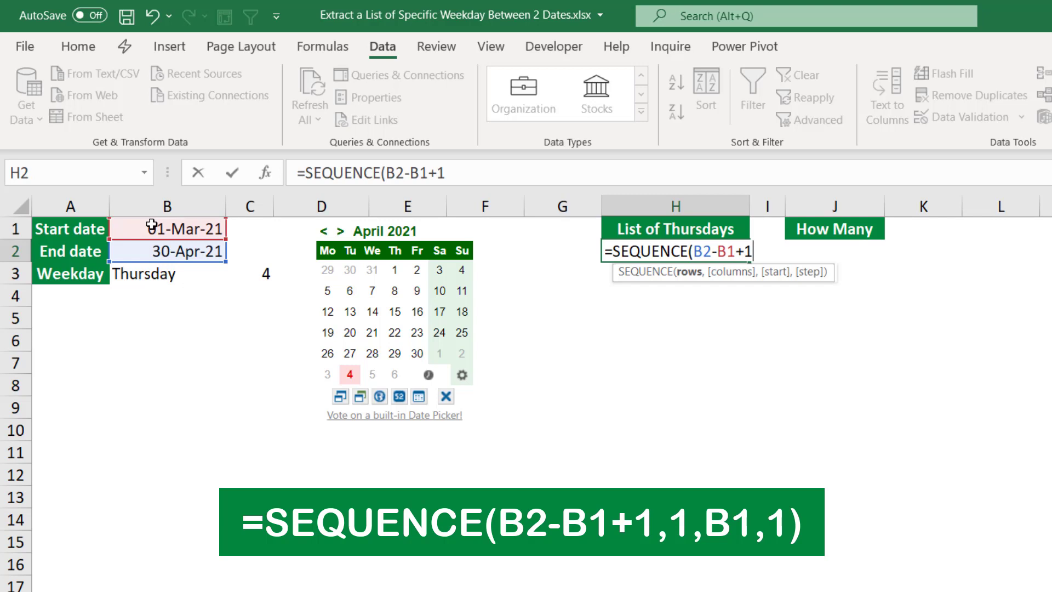
{"action": "type", "text": ","}
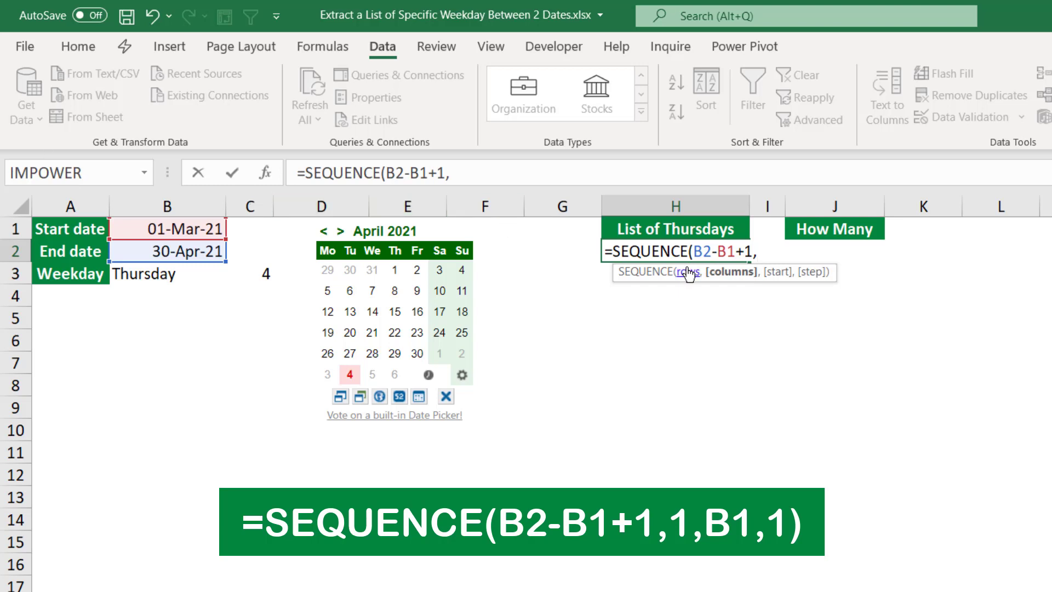
{"action": "type", "text": "1"}
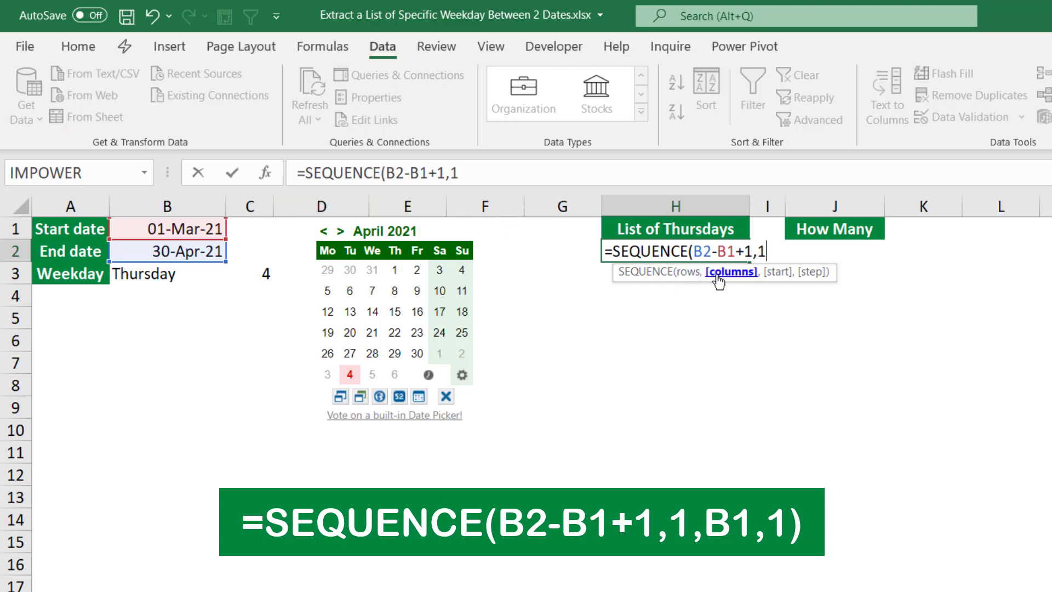
{"action": "type", "text": ","}
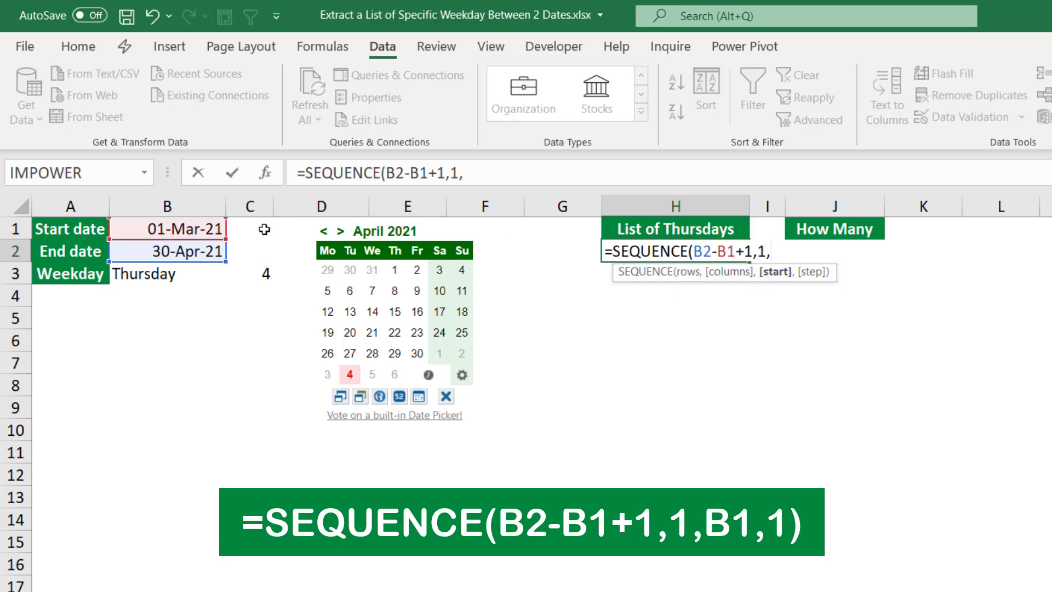
{"action": "left_click", "coordinate": [179, 226]}
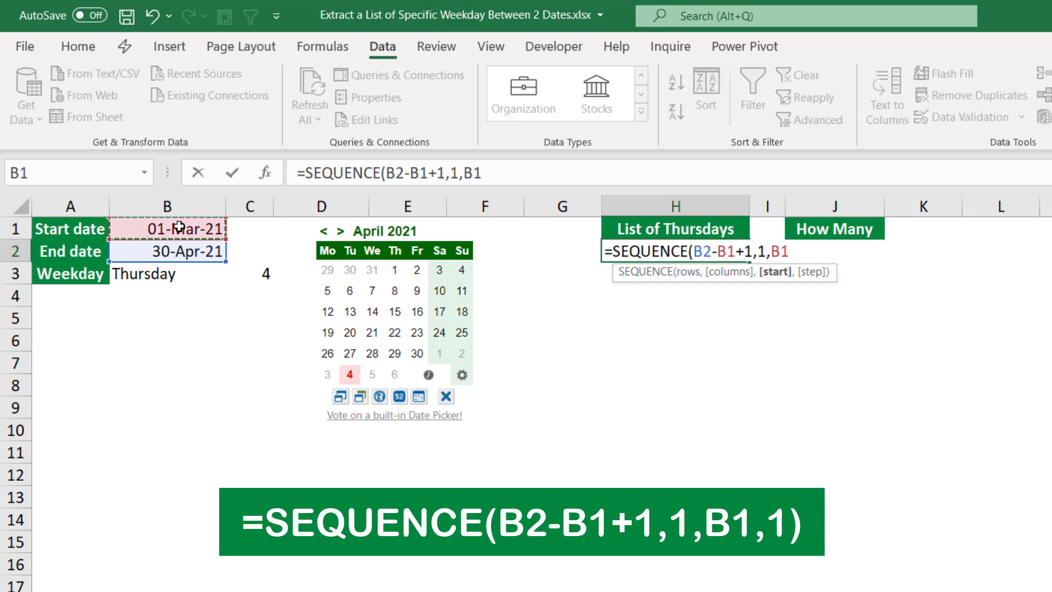
{"action": "type", "text": ","}
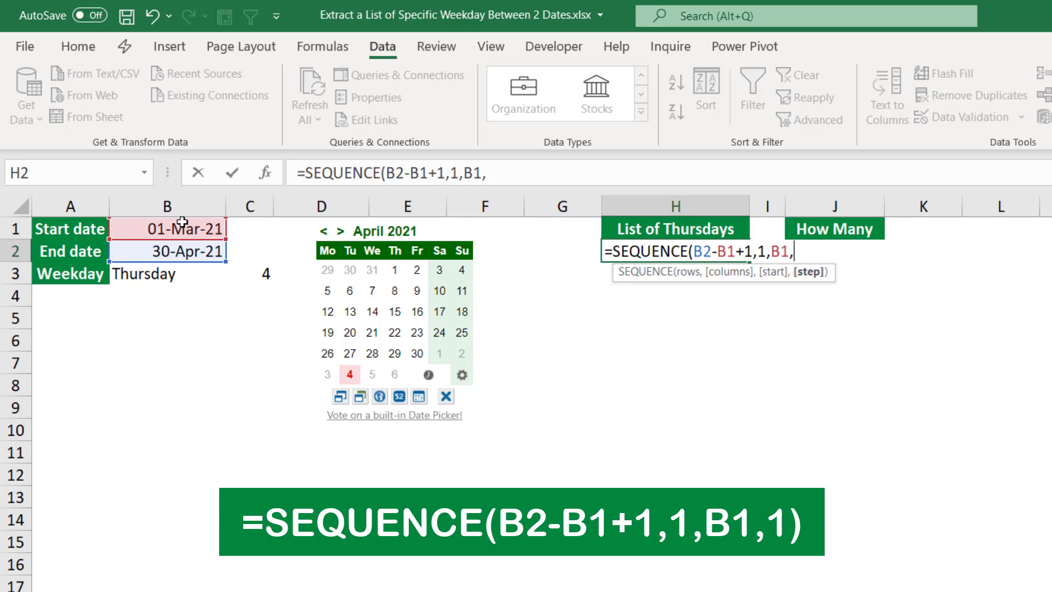
{"action": "type", "text": "1"}
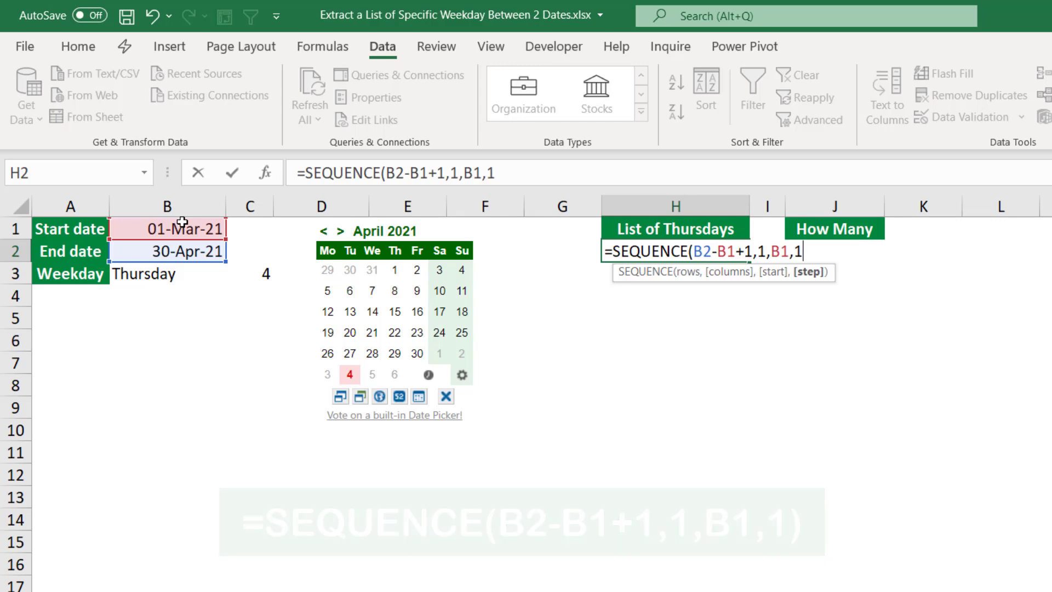
{"action": "type", "text": ")"}
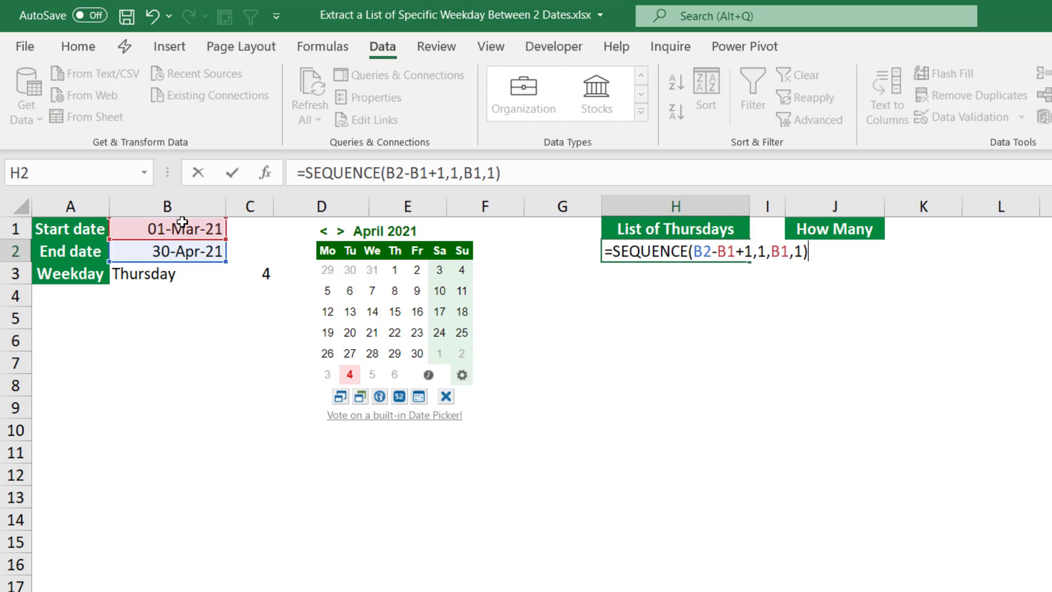
{"action": "key", "text": "Return"}
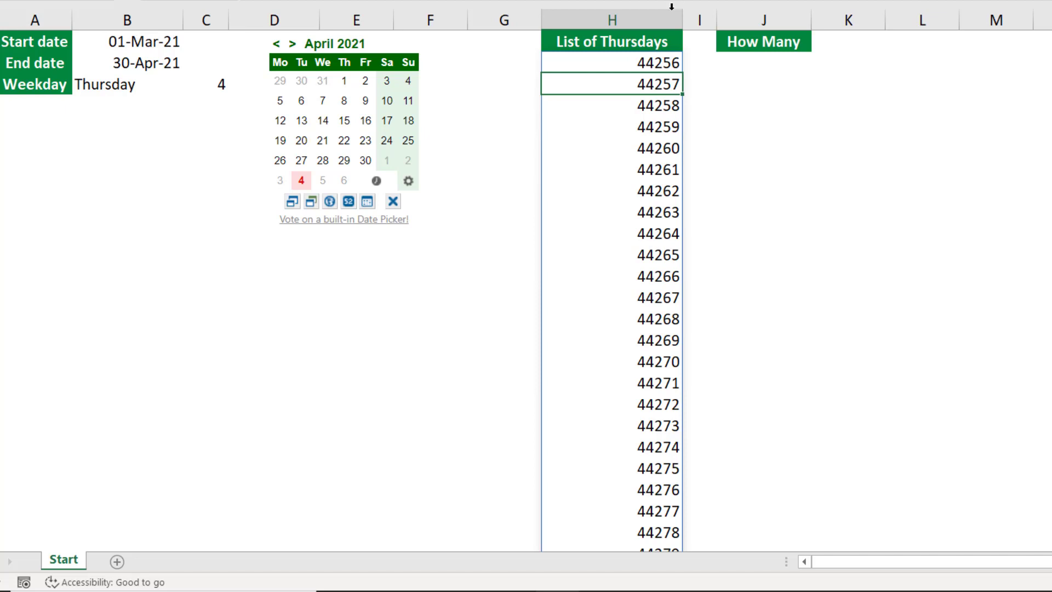
Wrap the SEQUENCE formula in H2 in a LET function that assigns the sequence to the name MyList
{"action": "left_click", "coordinate": [609, 63]}
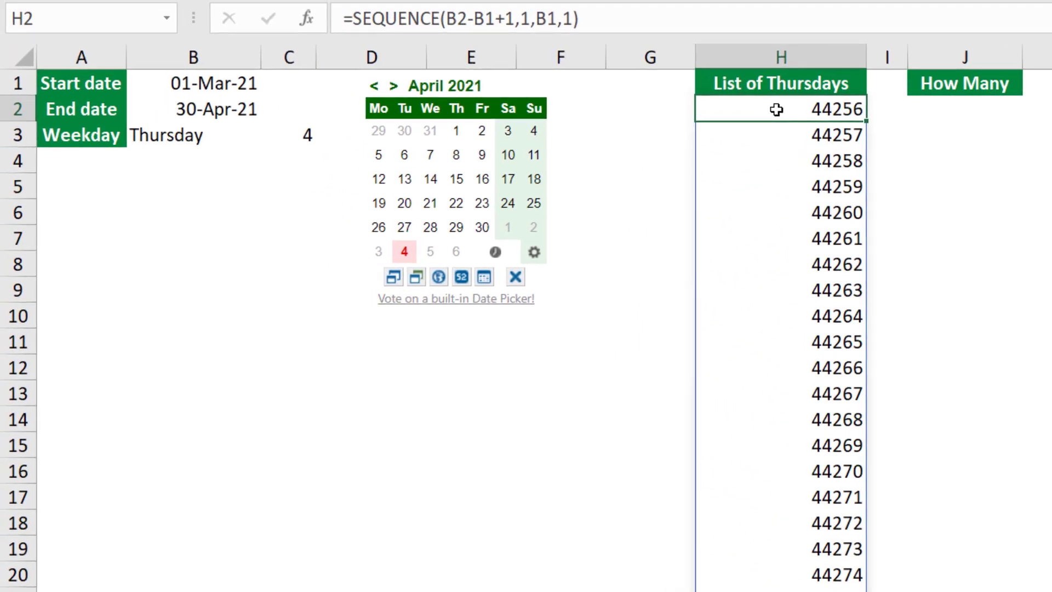
{"action": "key", "text": "F2"}
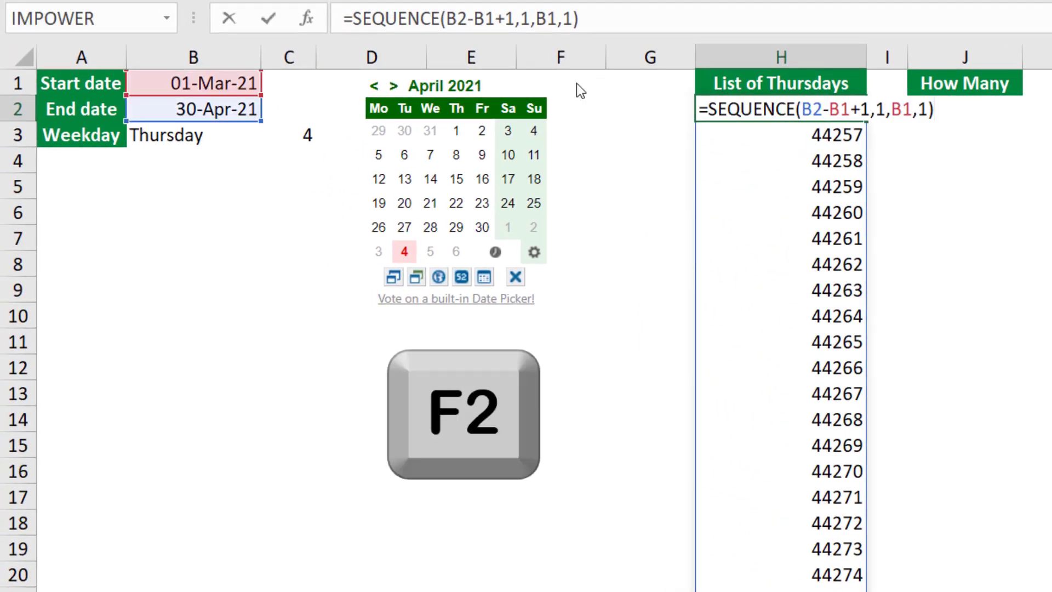
{"action": "left_click", "coordinate": [708, 108]}
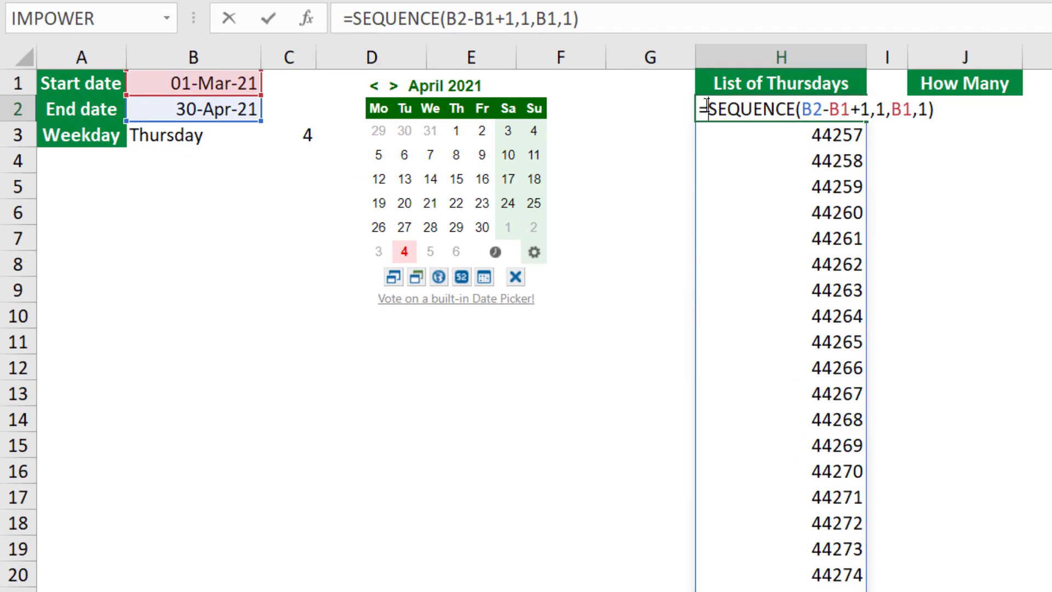
{"action": "type", "text": "let"}
{"action": "key", "text": "Tab"}
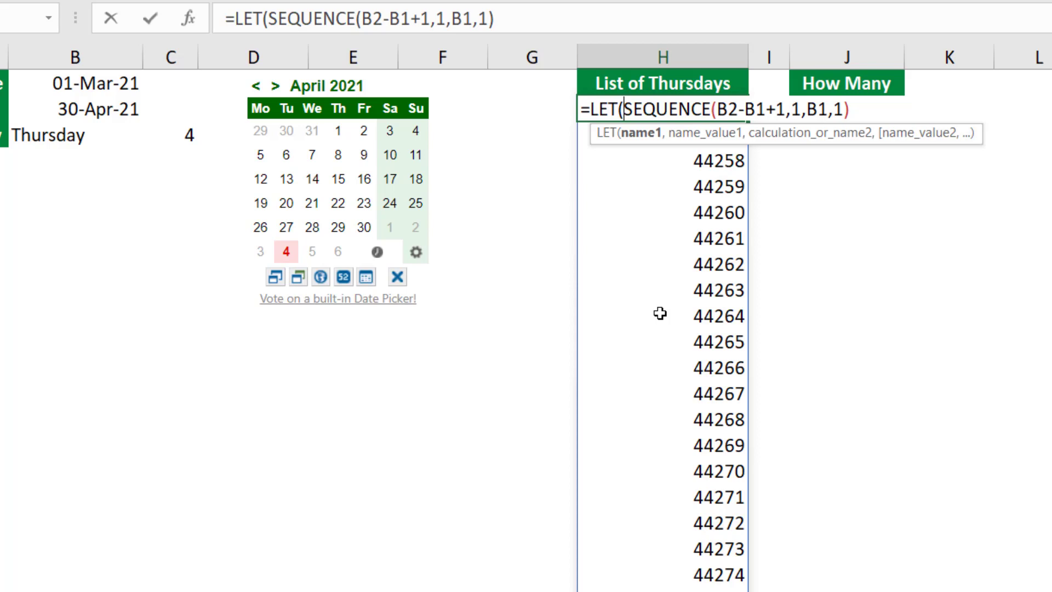
{"action": "type", "text": "MyList,"}
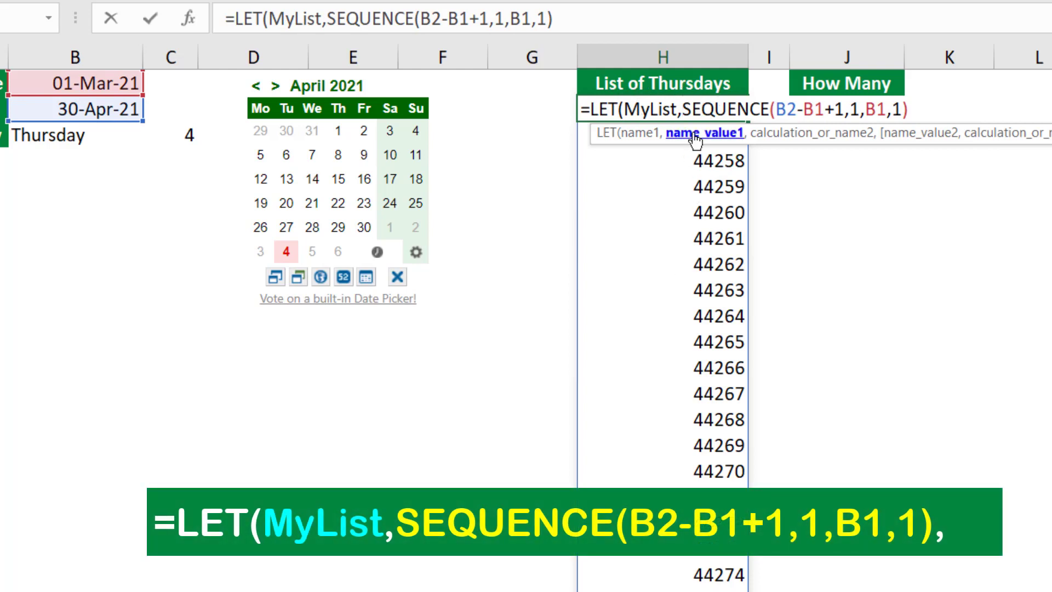
{"action": "left_click", "coordinate": [910, 109]}
{"action": "type", "text": ","}
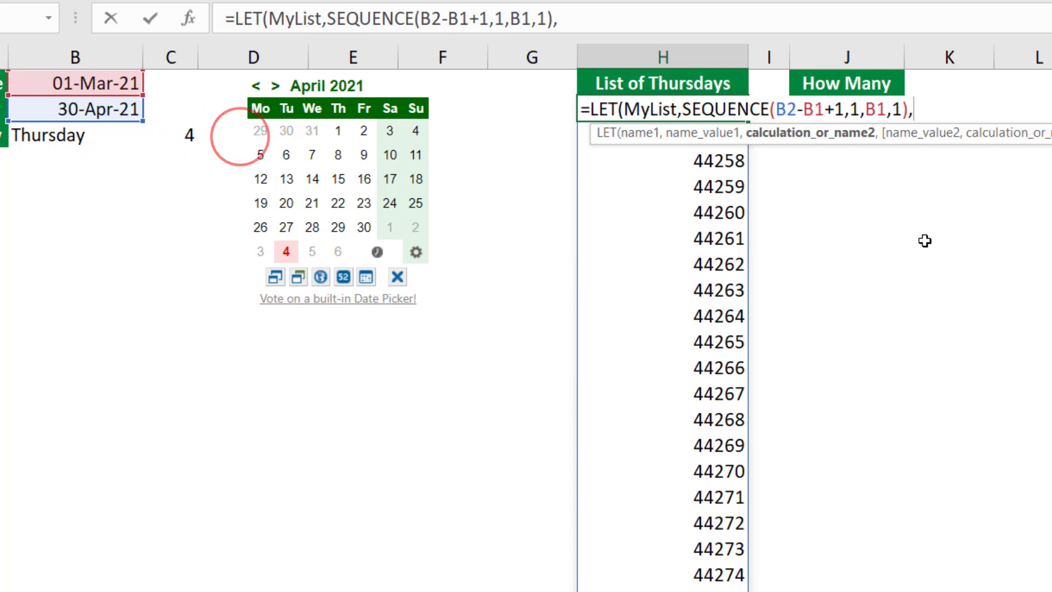
Add a FILTER function as the LET calculation in H2, with MyList as its array
{"action": "type", "text": "F"}
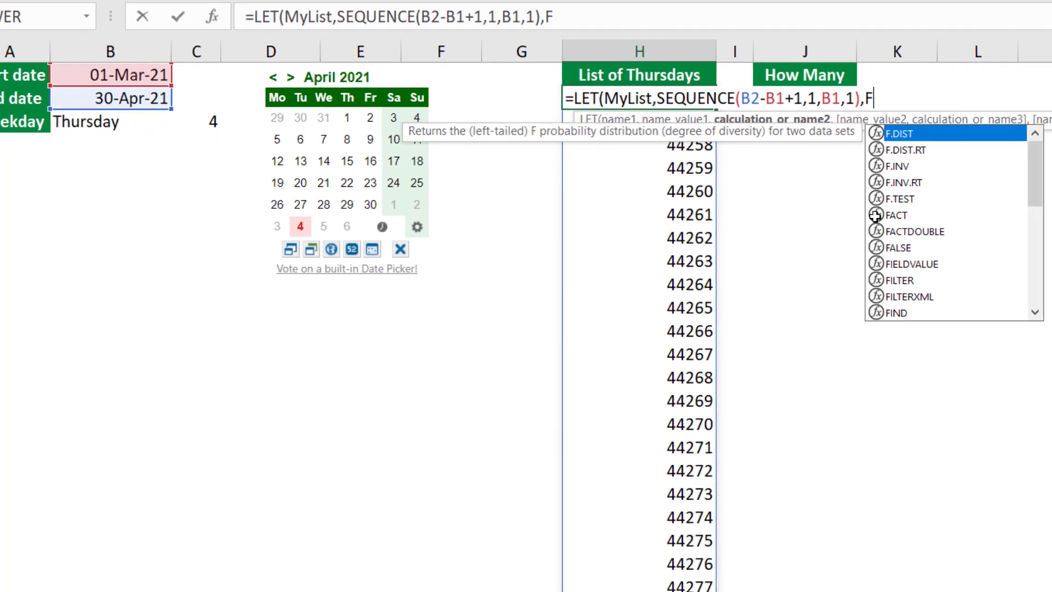
{"action": "type", "text": "ilter"}
{"action": "key", "text": "Tab"}
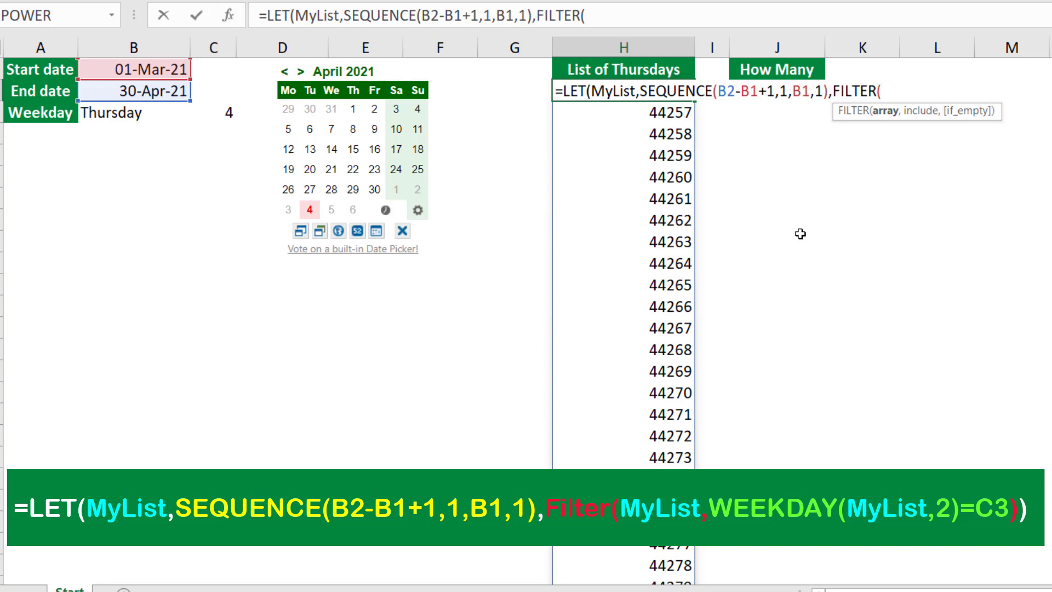
{"action": "type", "text": "My"}
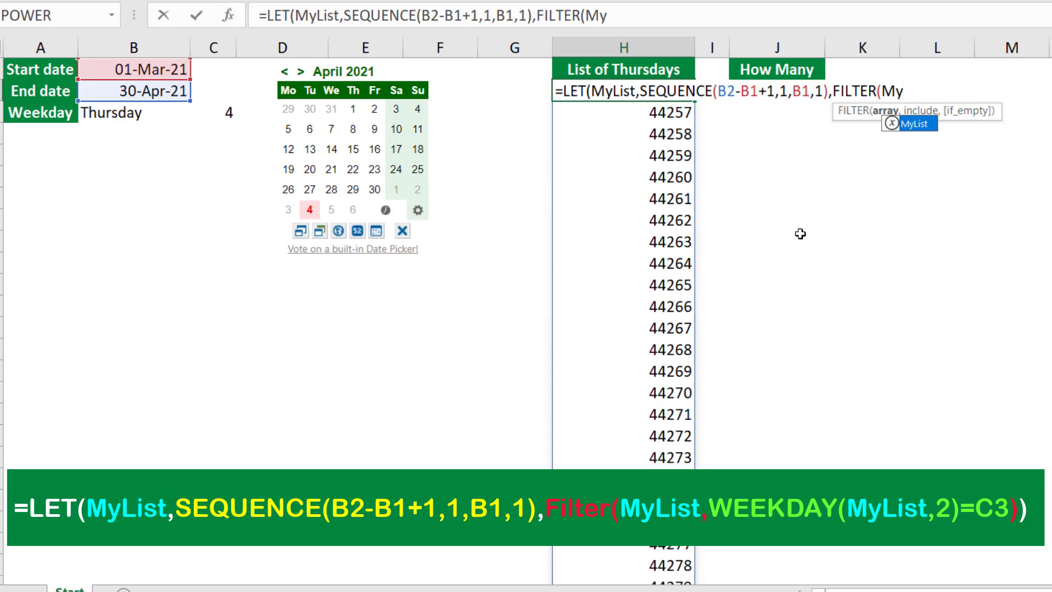
{"action": "key", "text": "Tab"}
{"action": "type", "text": ","}
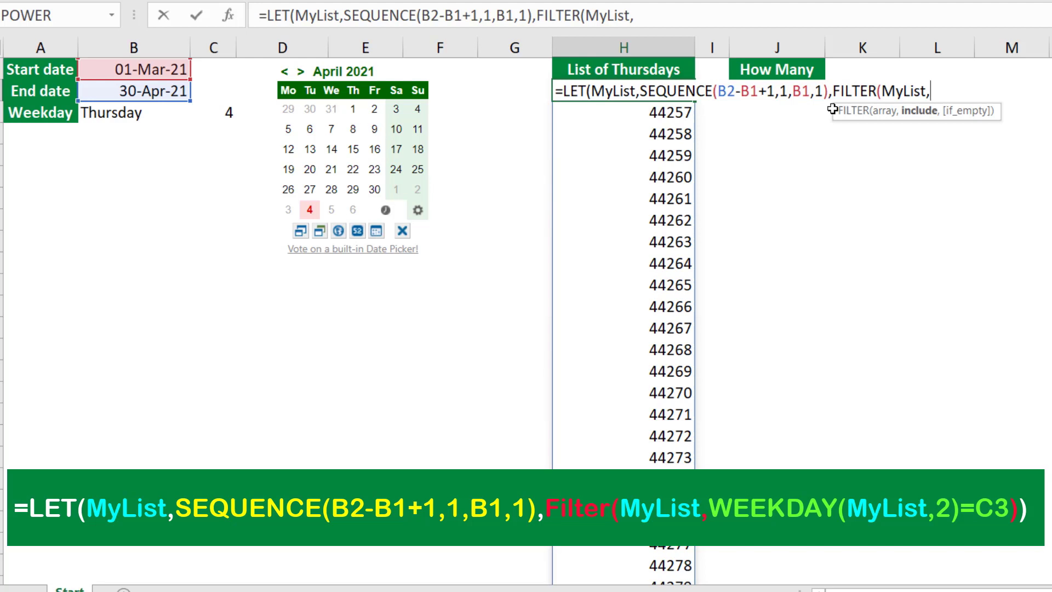
Set the FILTER condition in H2 to WEEKDAY(MyList,2)=C3, close both functions and commit the formula
{"action": "type", "text": "week"}
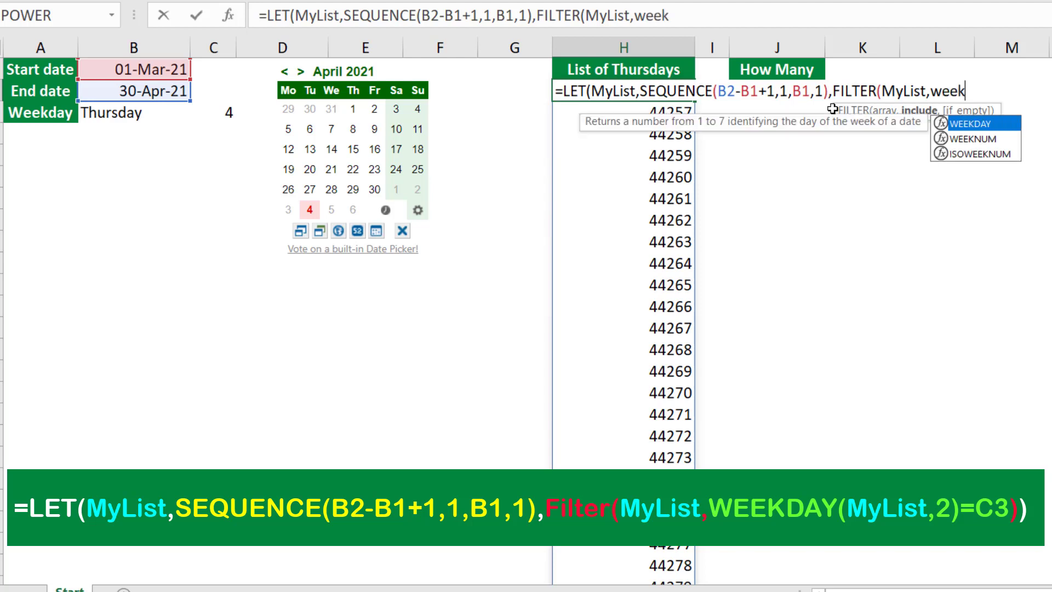
{"action": "type", "text": "d"}
{"action": "key", "text": "Tab"}
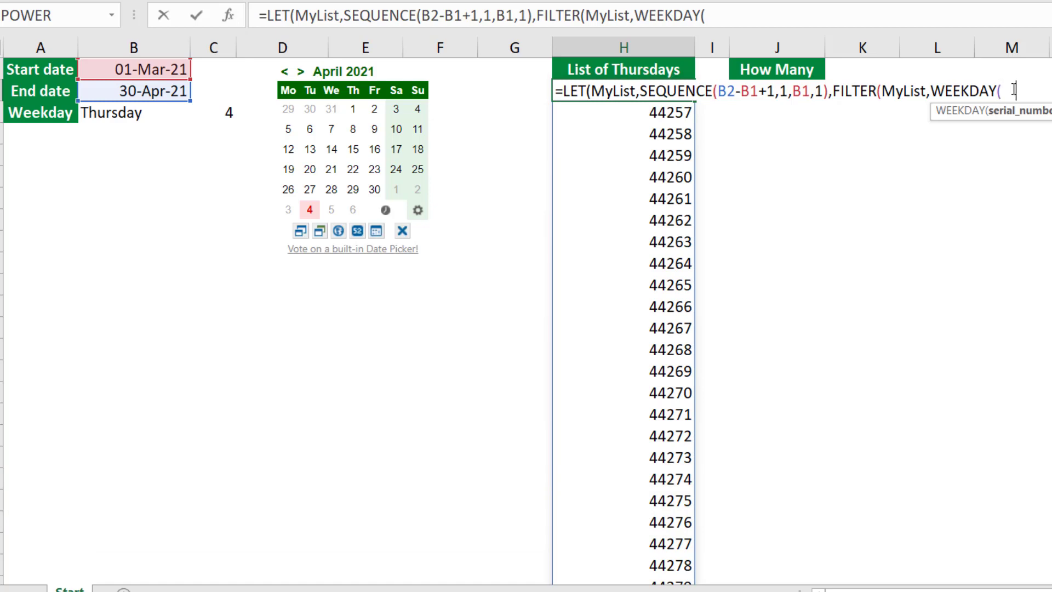
{"action": "type", "text": "MyList"}
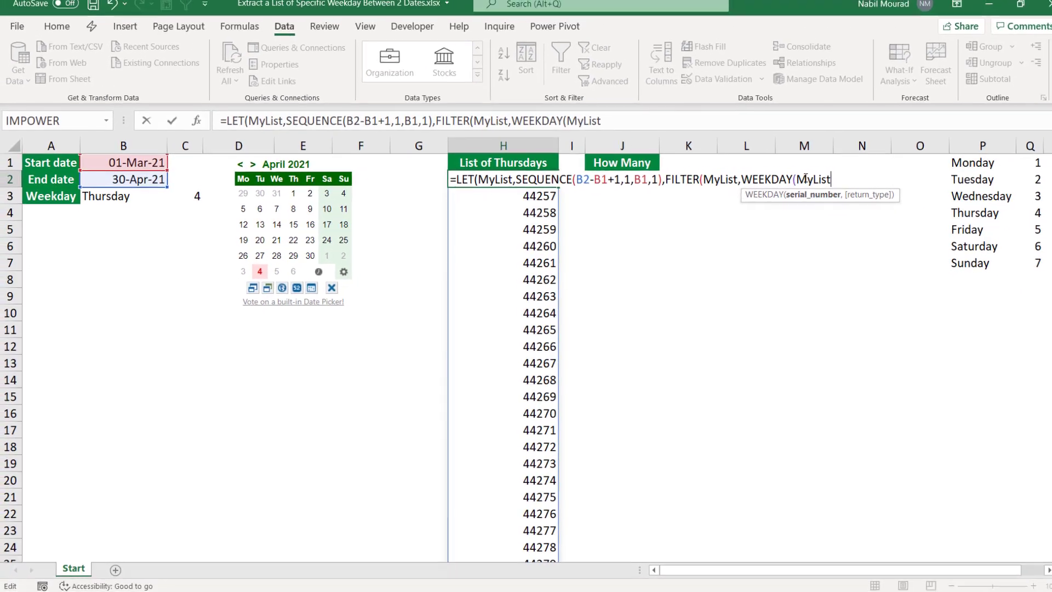
{"action": "key", "text": "Tab"}
{"action": "type", "text": ","}
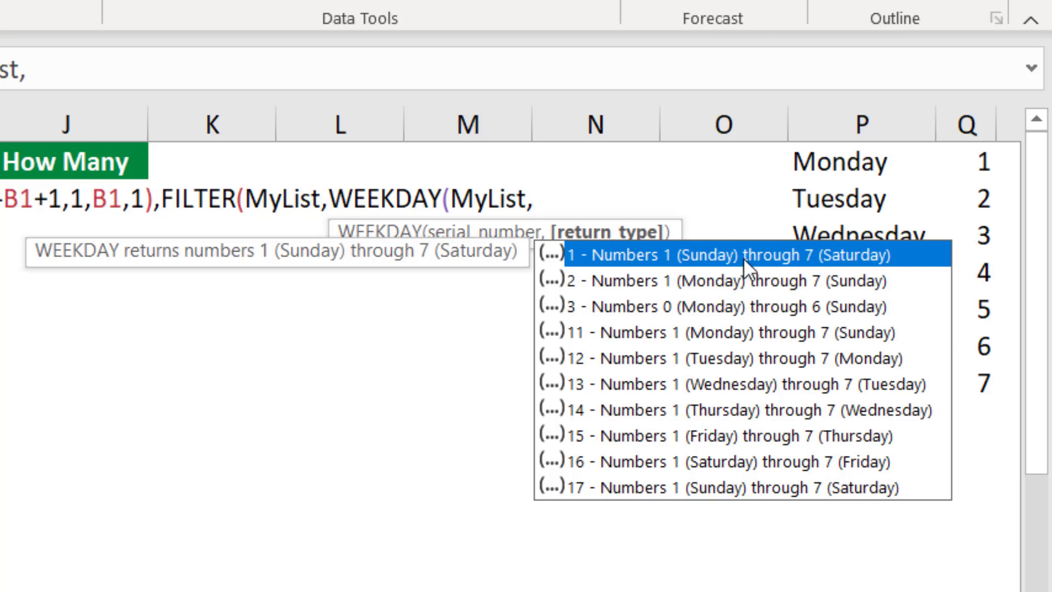
{"action": "left_click", "coordinate": [630, 282]}
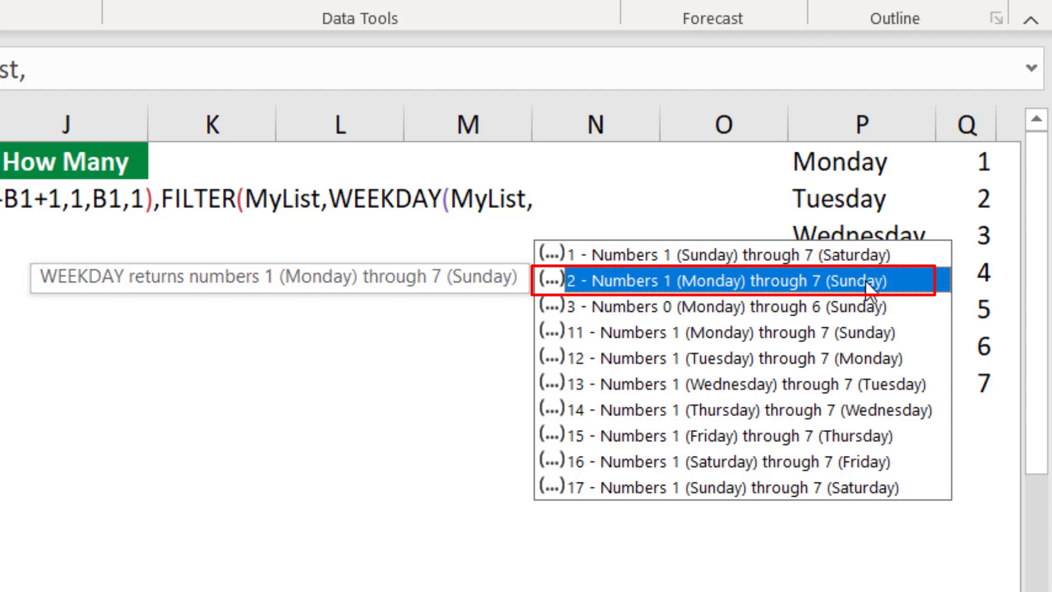
{"action": "double_click", "coordinate": [866, 281]}
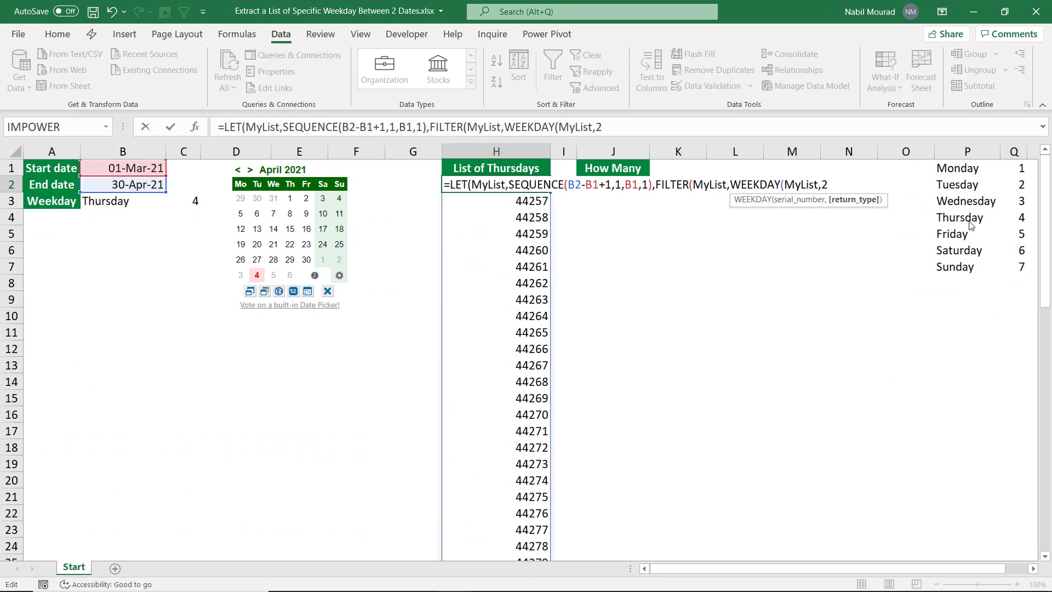
{"action": "type", "text": ")"}
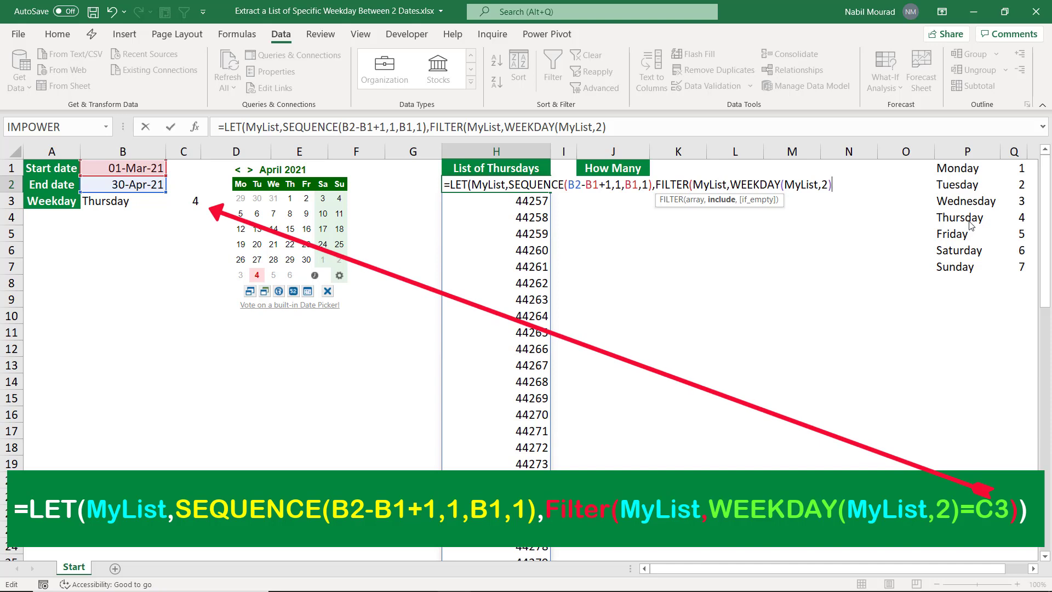
{"action": "type", "text": "="}
{"action": "left_click", "coordinate": [188, 200]}
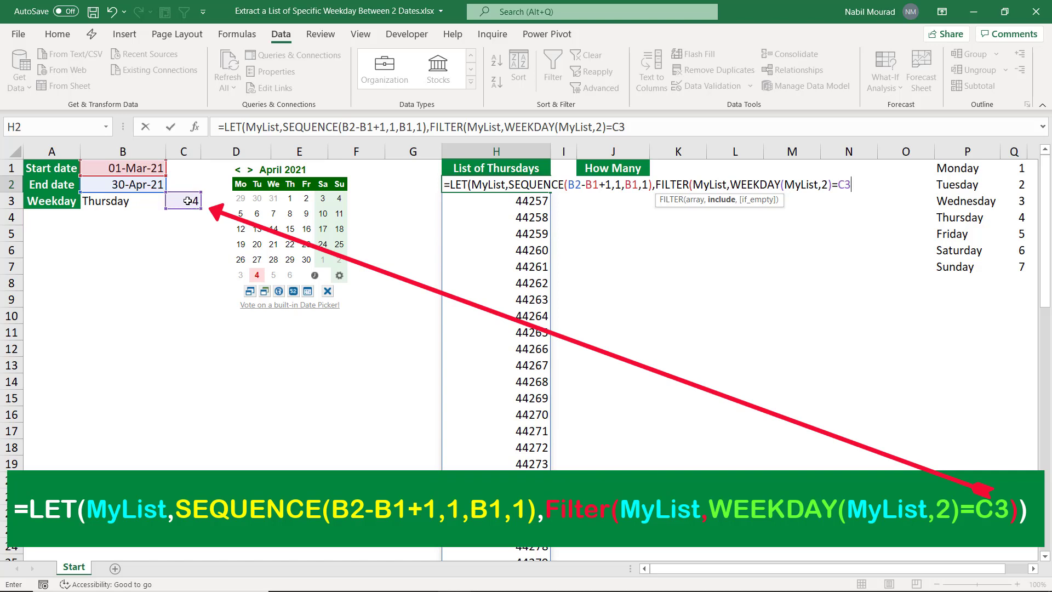
{"action": "type", "text": ")"}
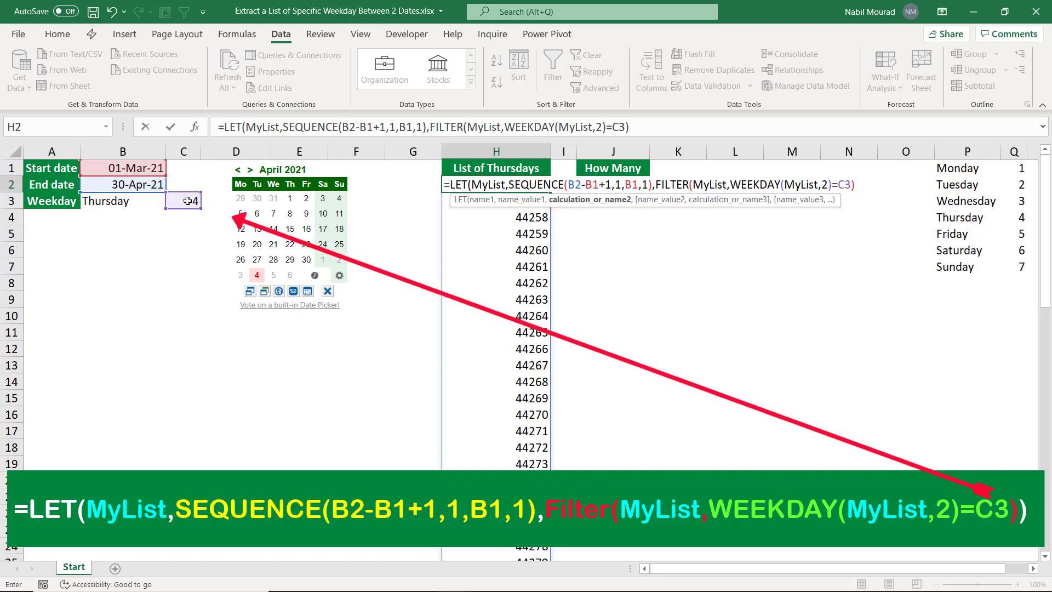
{"action": "type", "text": ")"}
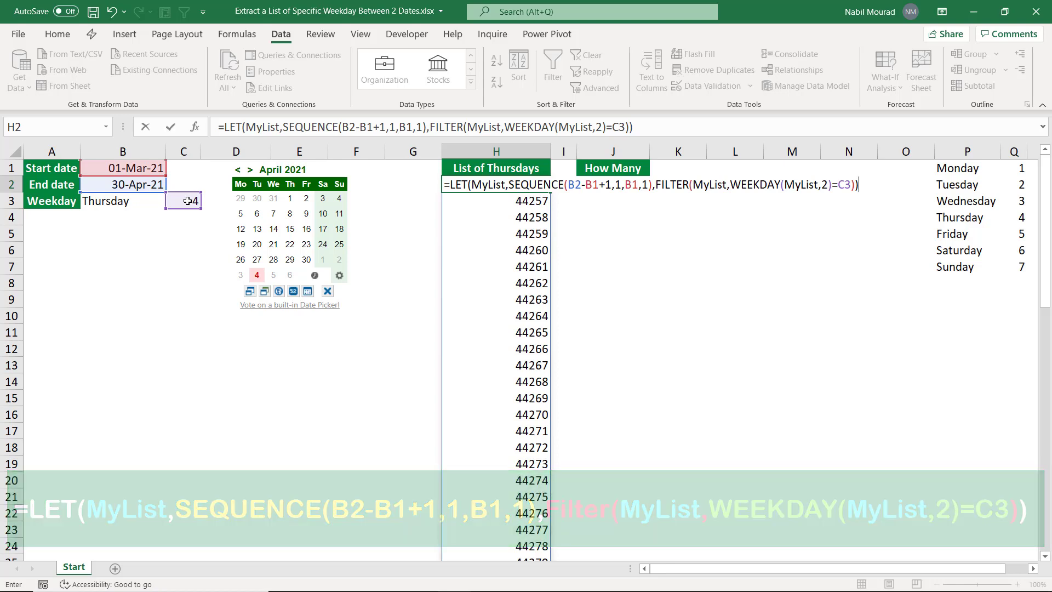
{"action": "key", "text": "Return"}
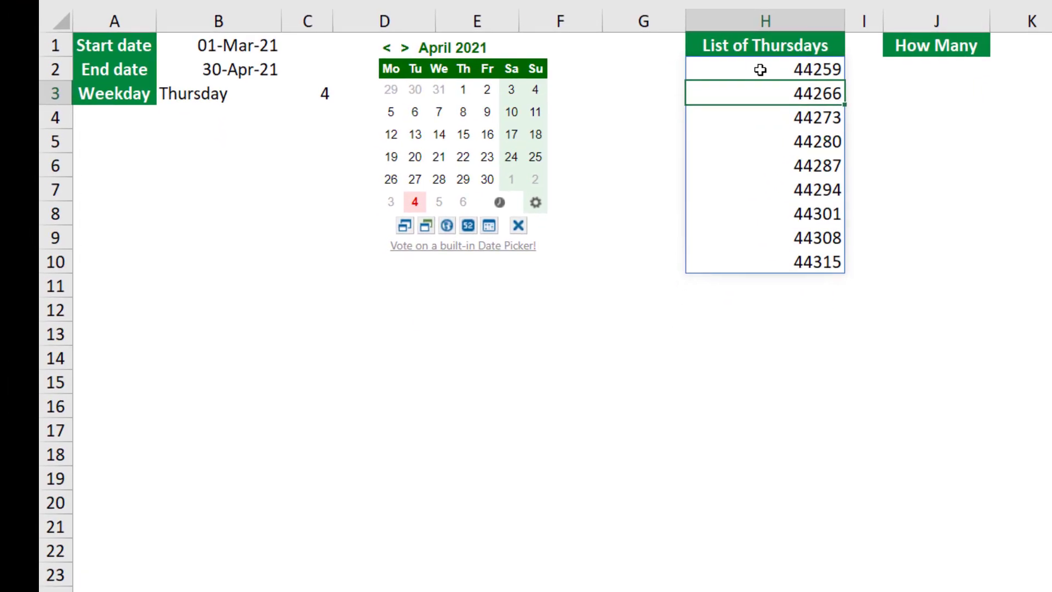
Format column H from H2 downward as day-month-year dates, extending the selection well past the current list
{"action": "left_click", "coordinate": [764, 68]}
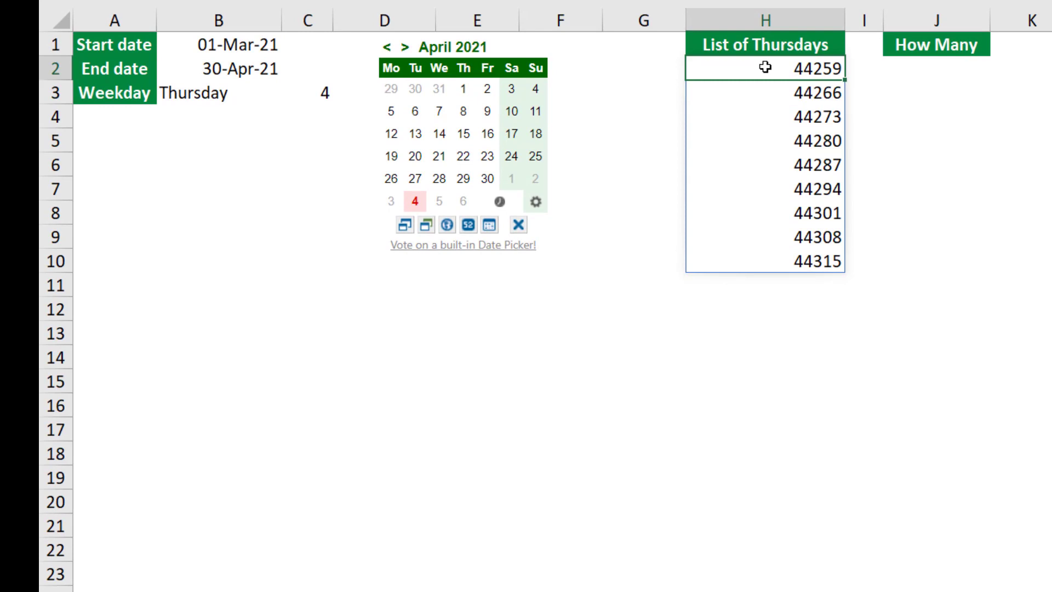
{"action": "left_click_drag", "start_coordinate": [766, 67], "coordinate": [768, 591]}
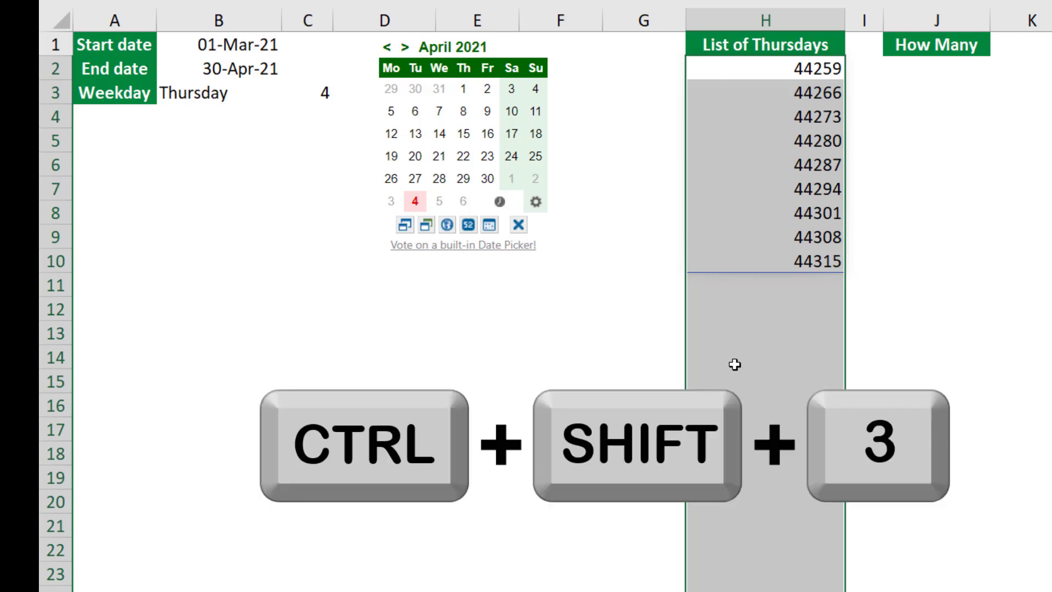
{"action": "key", "text": "ctrl+shift+3"}
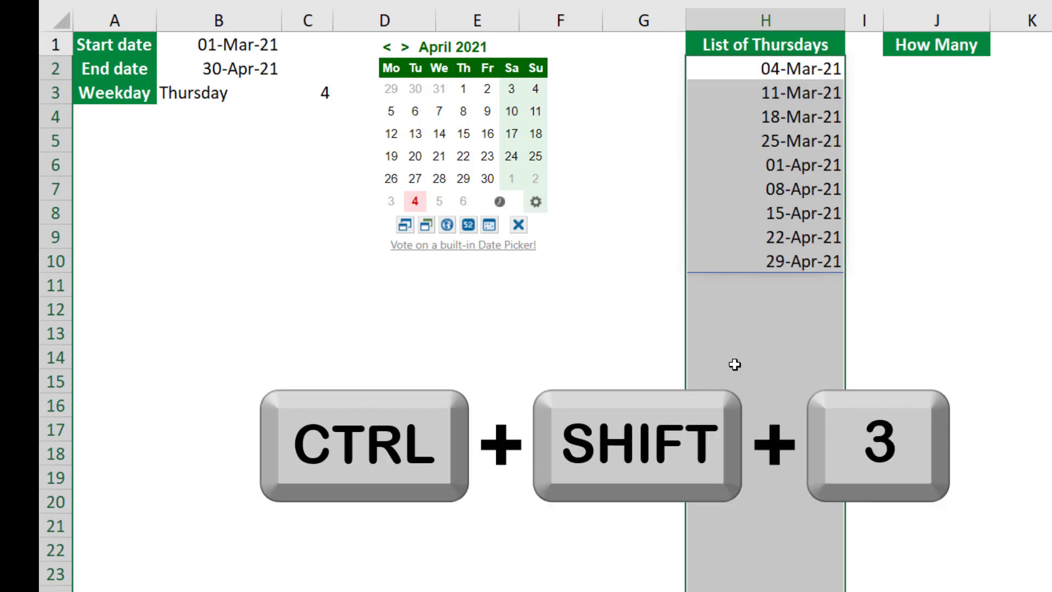
Enter =COUNT(H2#) in J2 under How Many to count the spilled list of dates
{"action": "left_click", "coordinate": [939, 66]}
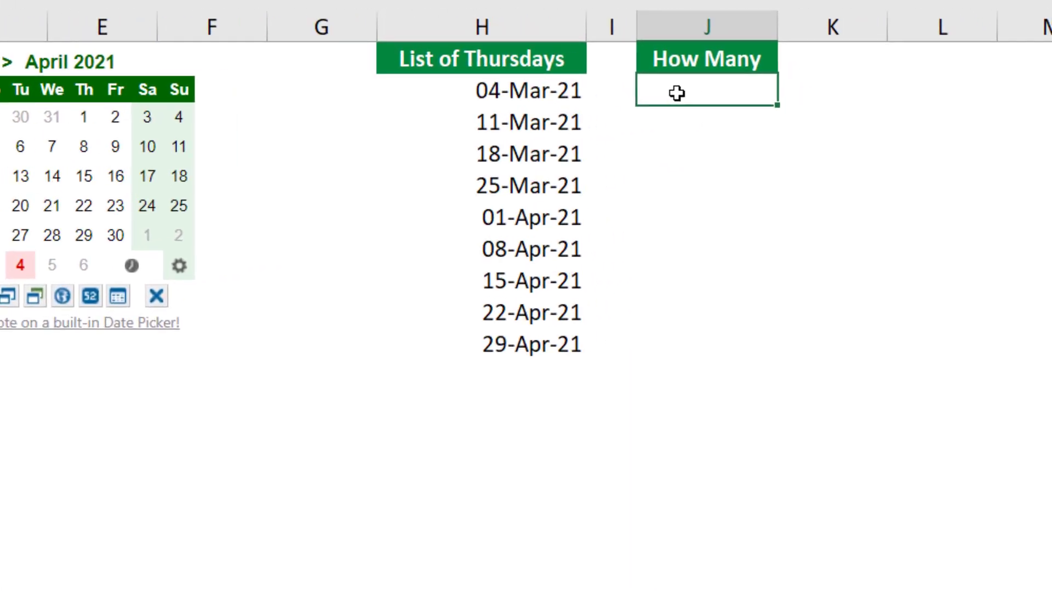
{"action": "type", "text": "=count"}
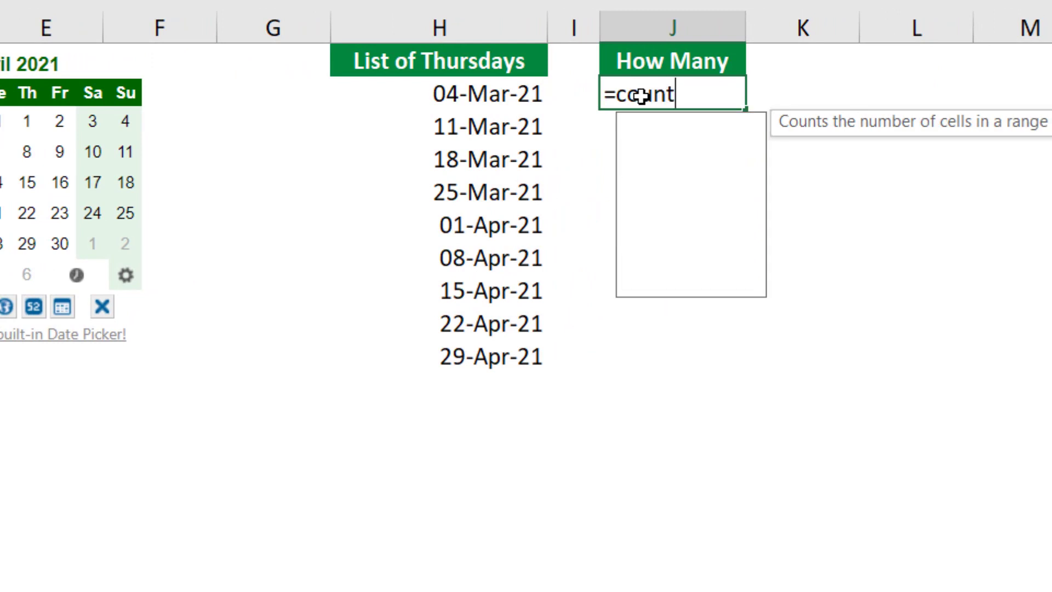
{"action": "key", "text": "Tab"}
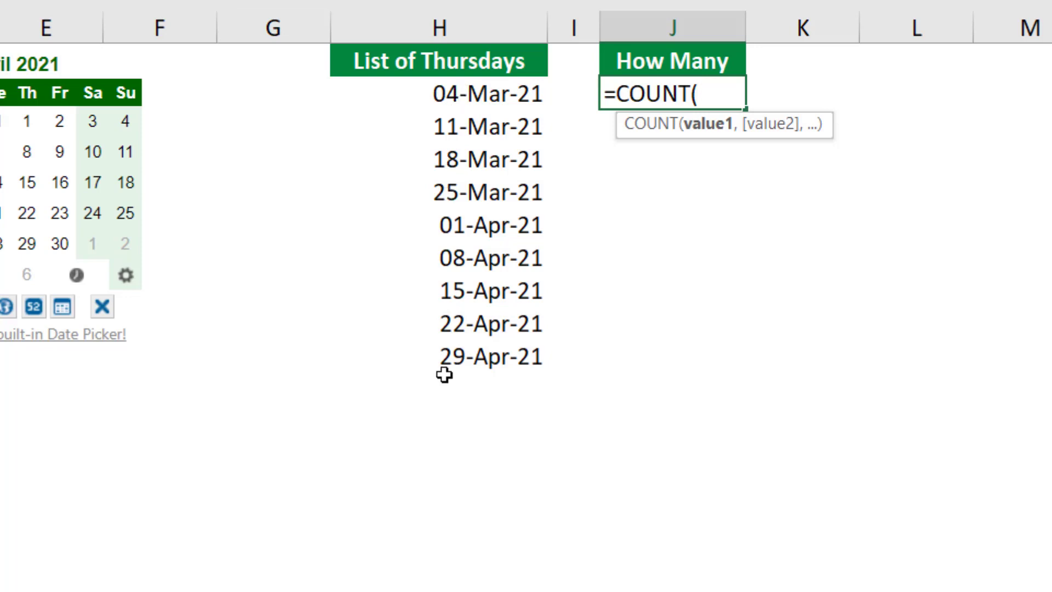
{"action": "left_click", "coordinate": [493, 94]}
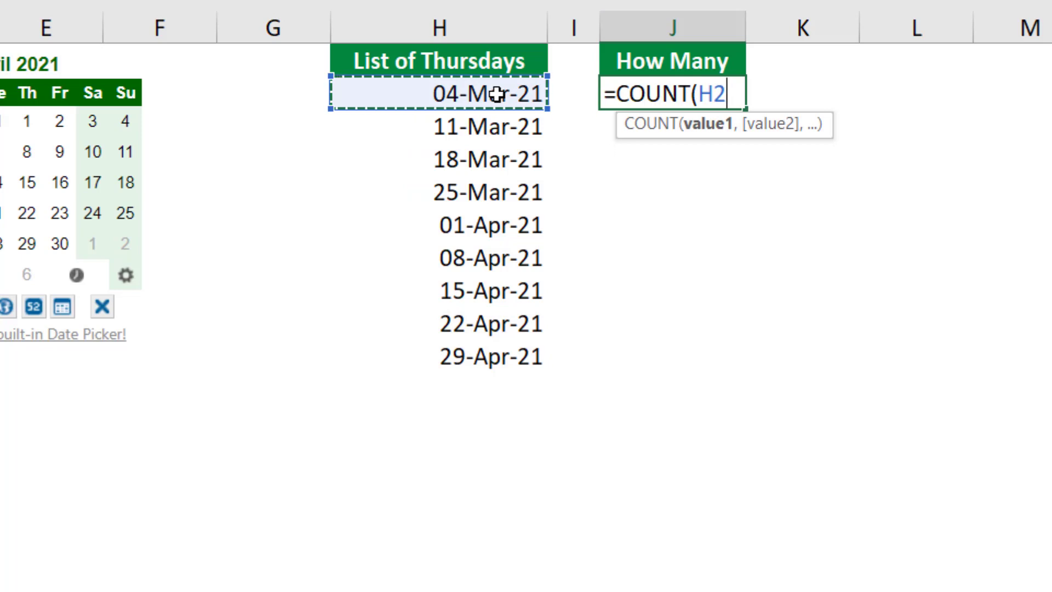
{"action": "type", "text": "#"}
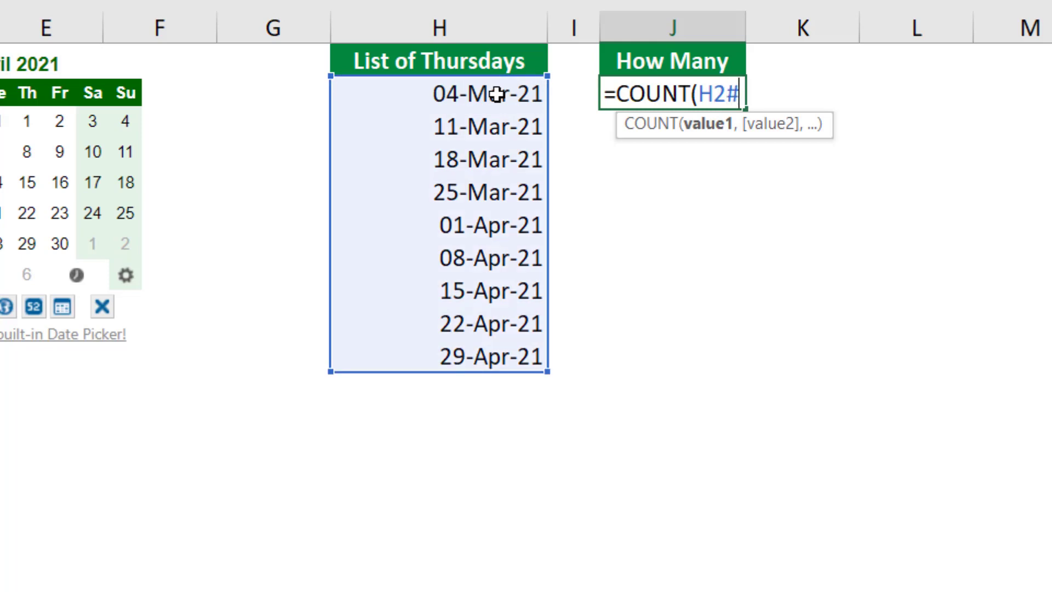
{"action": "type", "text": ")"}
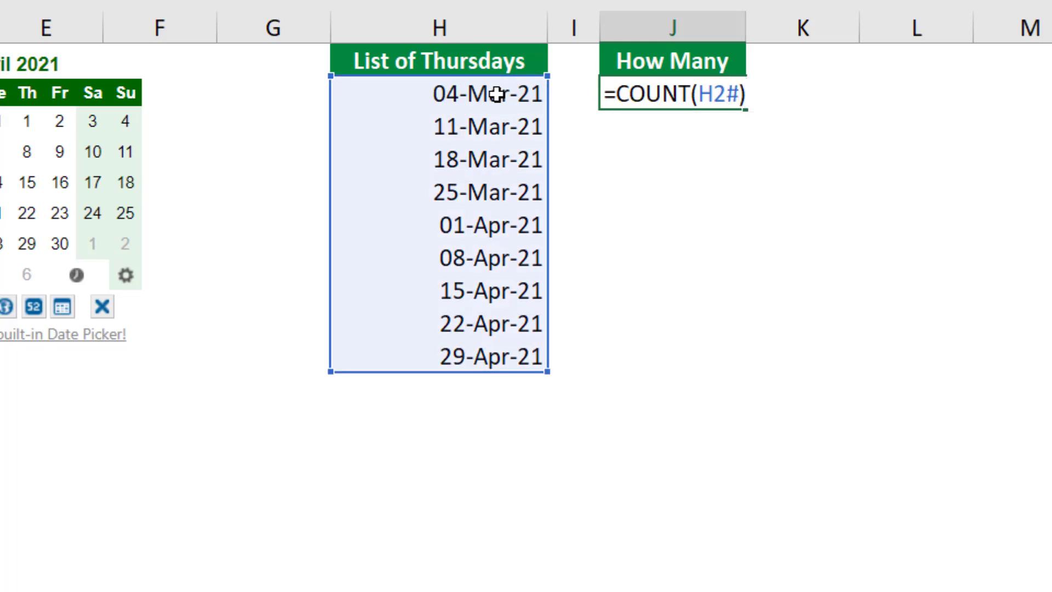
{"action": "key", "text": "Return"}
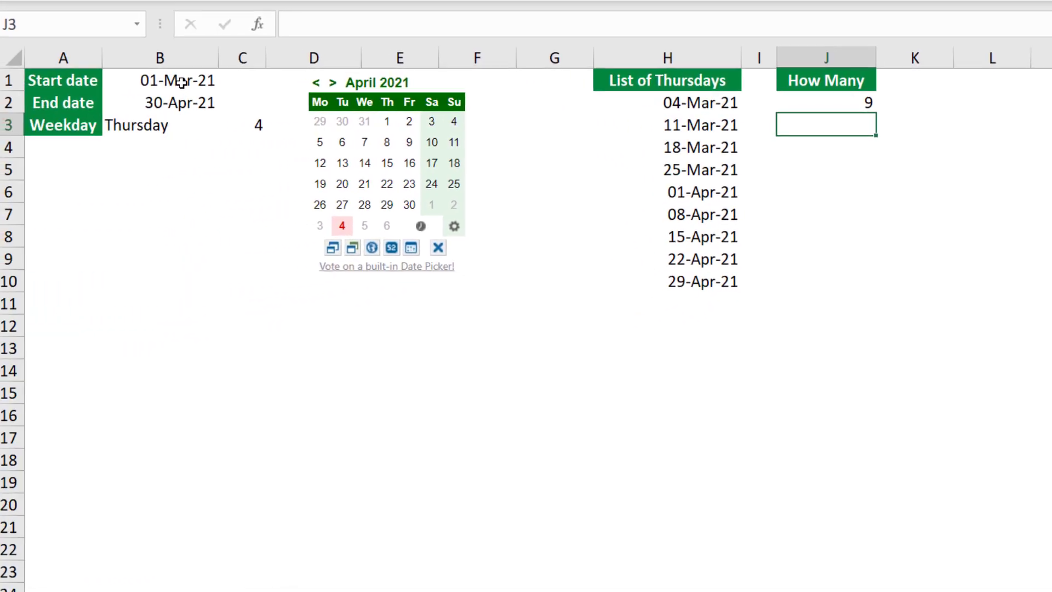
Set the start date in B1 to 11-Jan-21 with the date picker, overwriting the existing date
{"action": "left_click", "coordinate": [182, 82]}
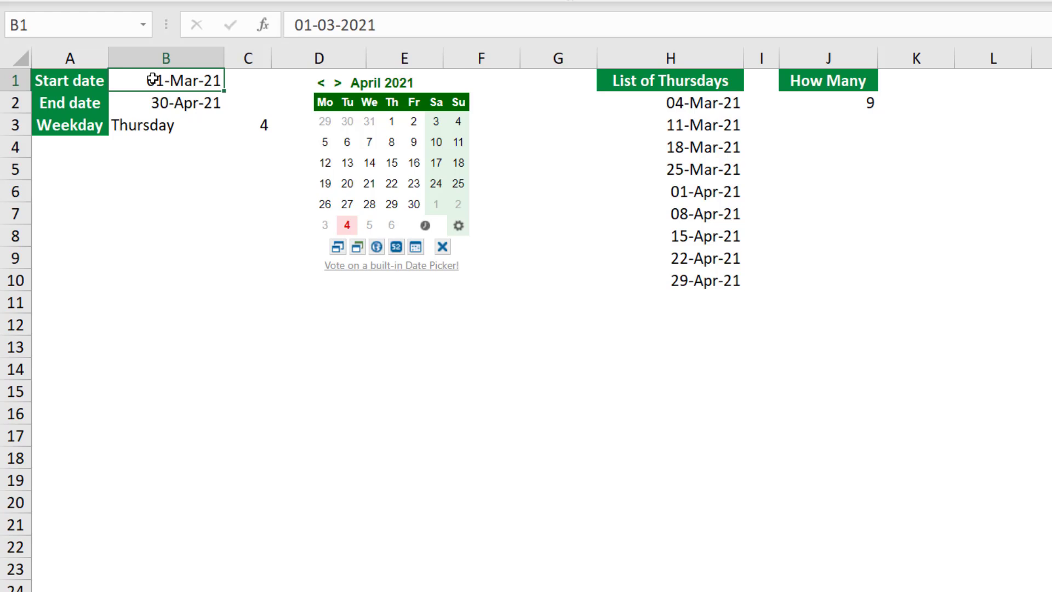
{"action": "left_click", "coordinate": [340, 96]}
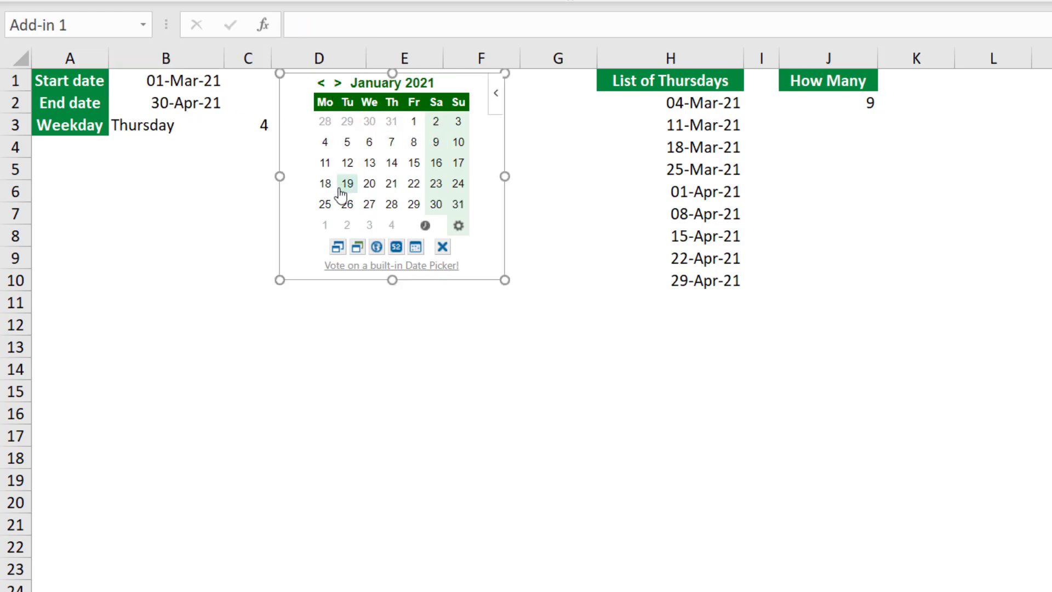
{"action": "left_click", "coordinate": [325, 163]}
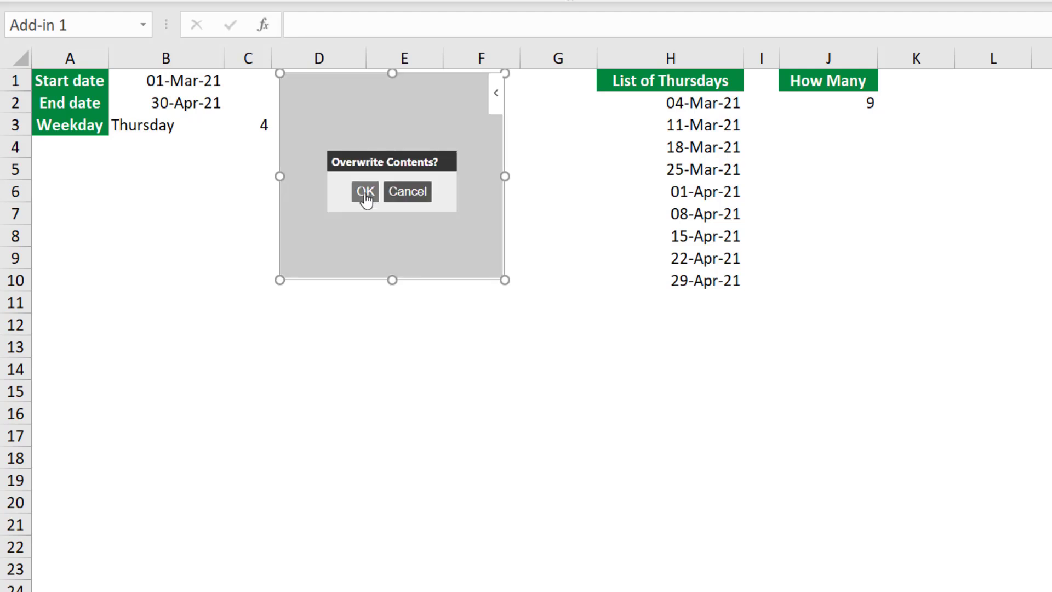
{"action": "left_click", "coordinate": [365, 193]}
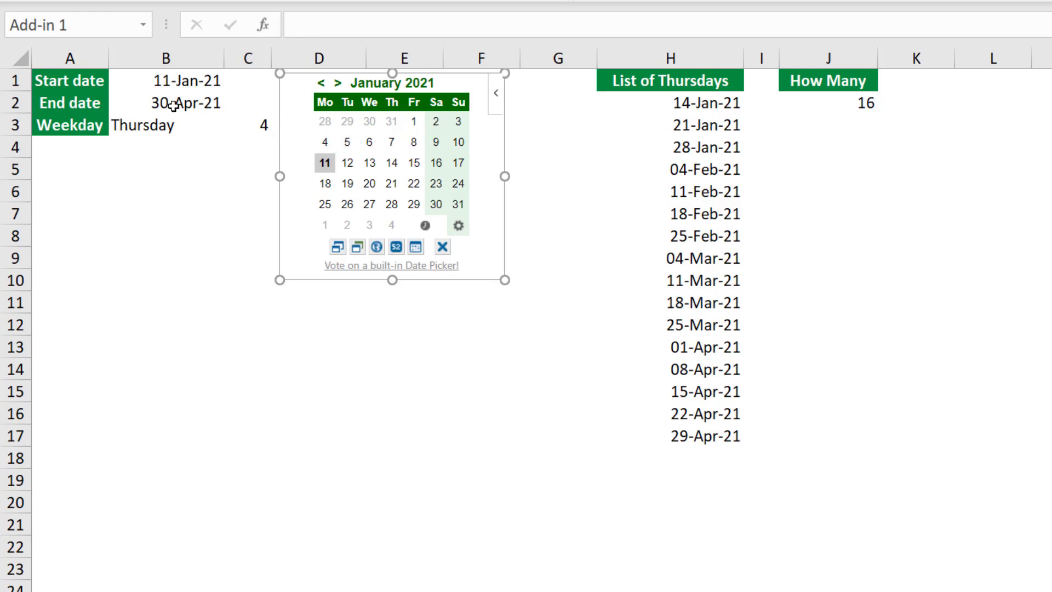
Test the weekday drop-down in B3 by choosing Monday first and Sunday second
{"action": "left_click", "coordinate": [139, 125]}
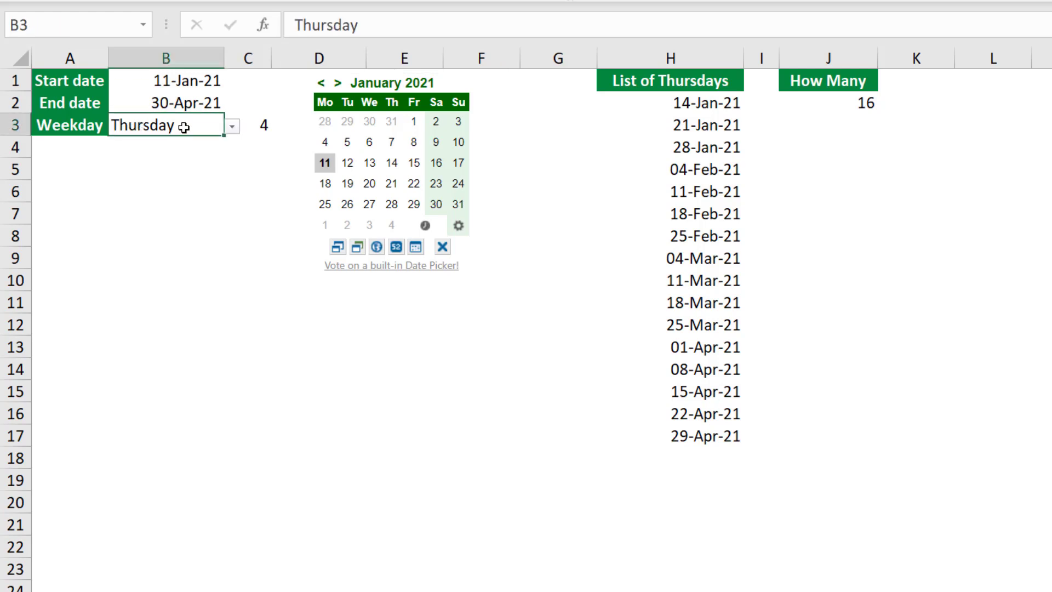
{"action": "left_click", "coordinate": [233, 128]}
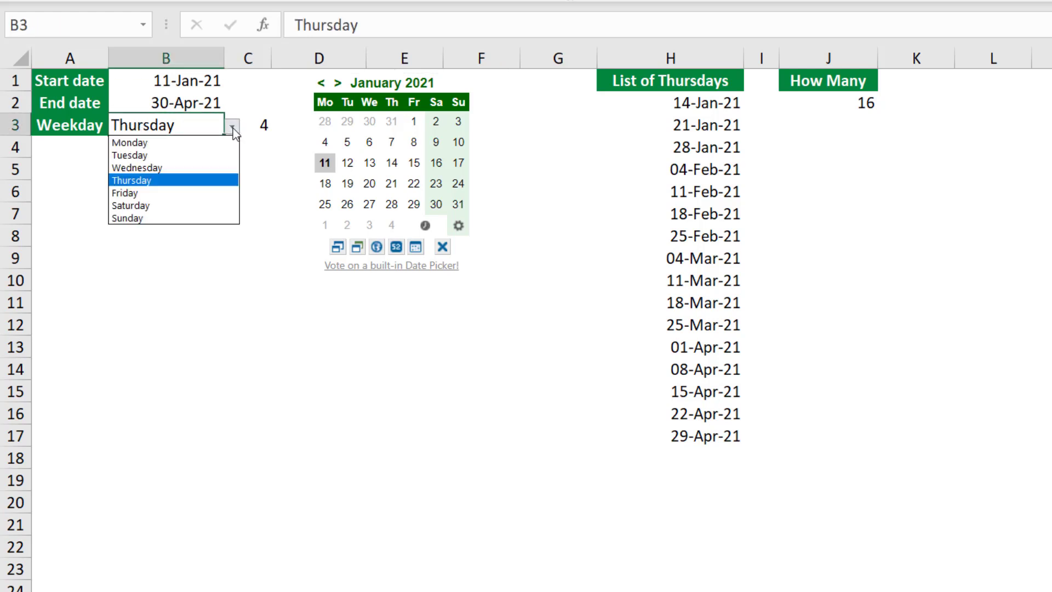
{"action": "left_click", "coordinate": [175, 146]}
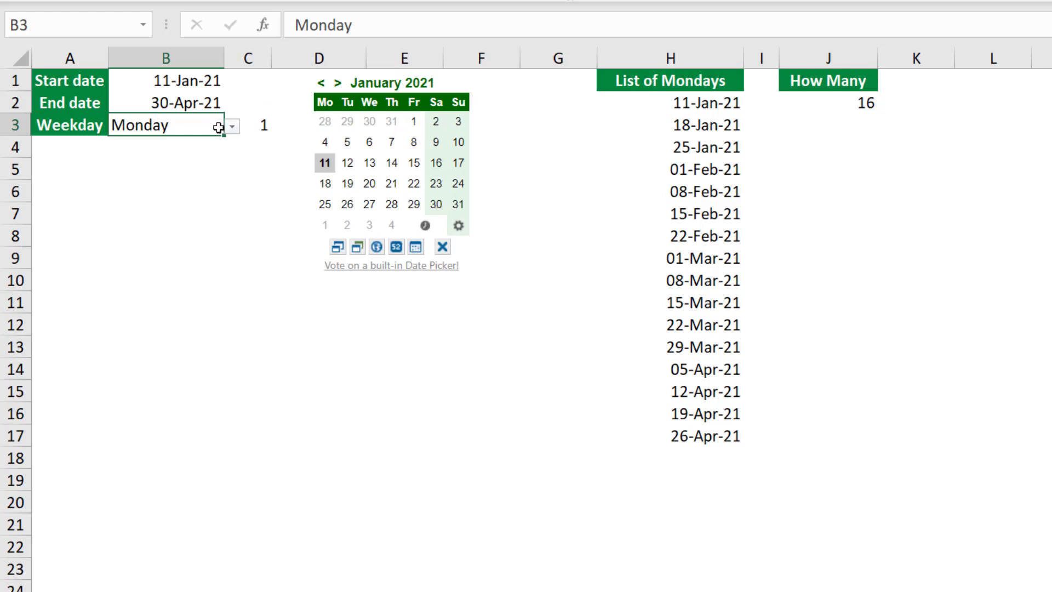
{"action": "left_click", "coordinate": [232, 127]}
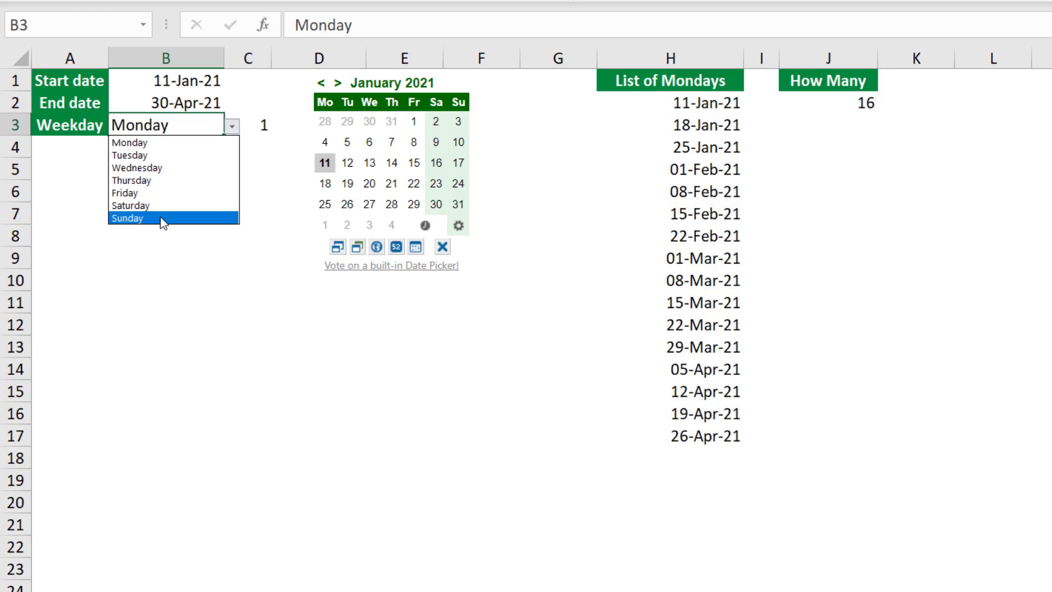
{"action": "left_click", "coordinate": [165, 217]}
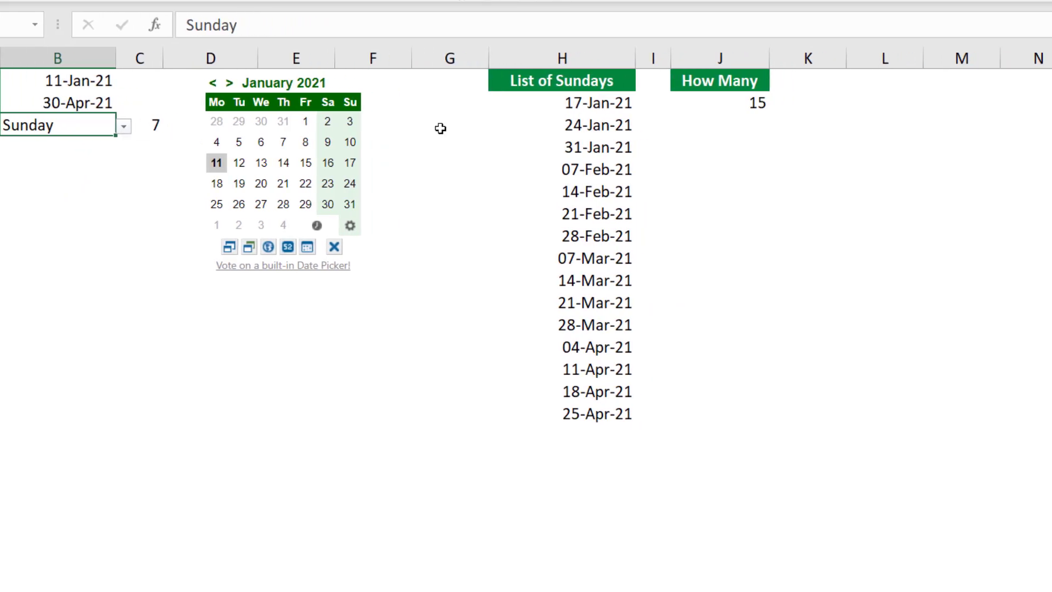
Hide columns P and Q, which hold the weekday lookup table
{"action": "left_click", "coordinate": [938, 58]}
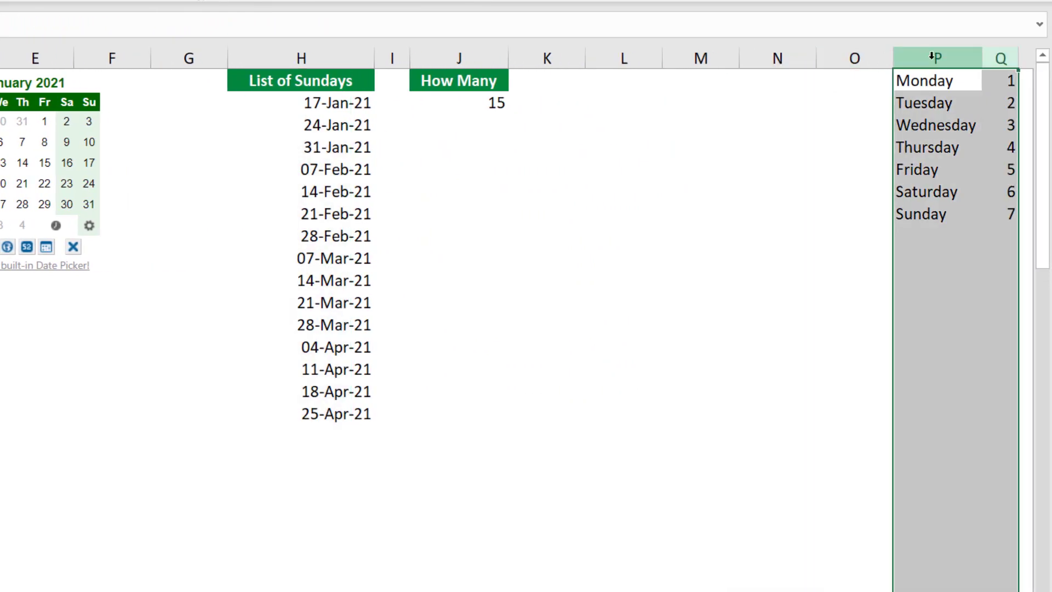
{"action": "right_click", "coordinate": [933, 58]}
{"action": "key", "text": "Escape"}
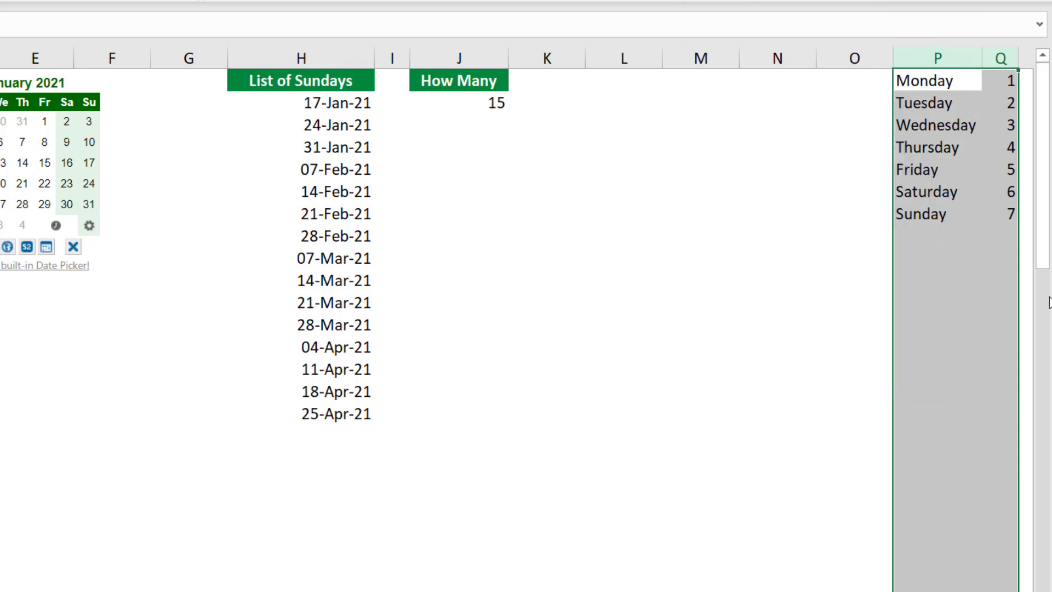
{"action": "key", "text": "ctrl+0"}
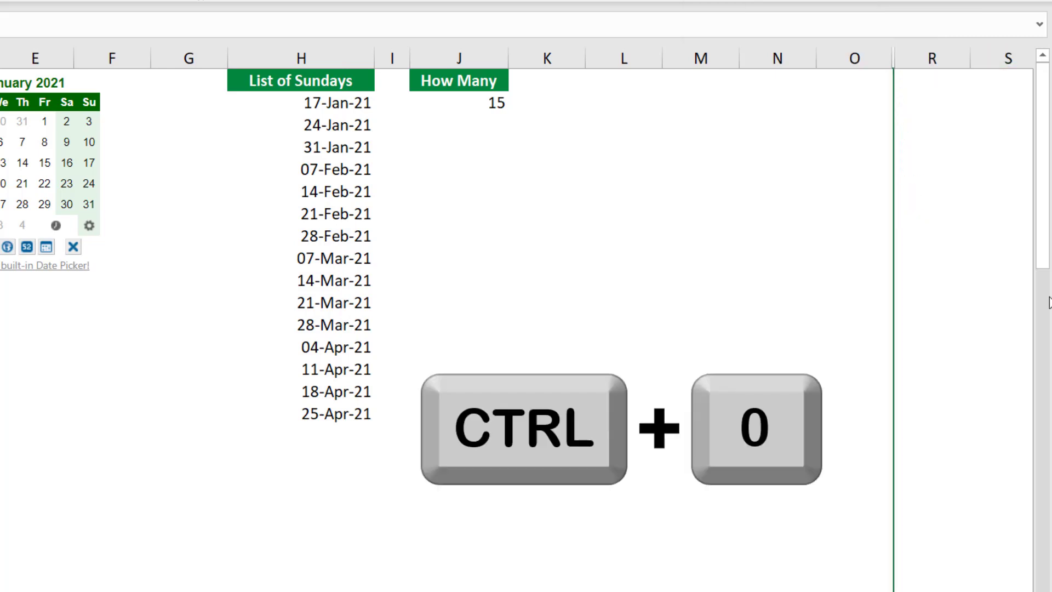